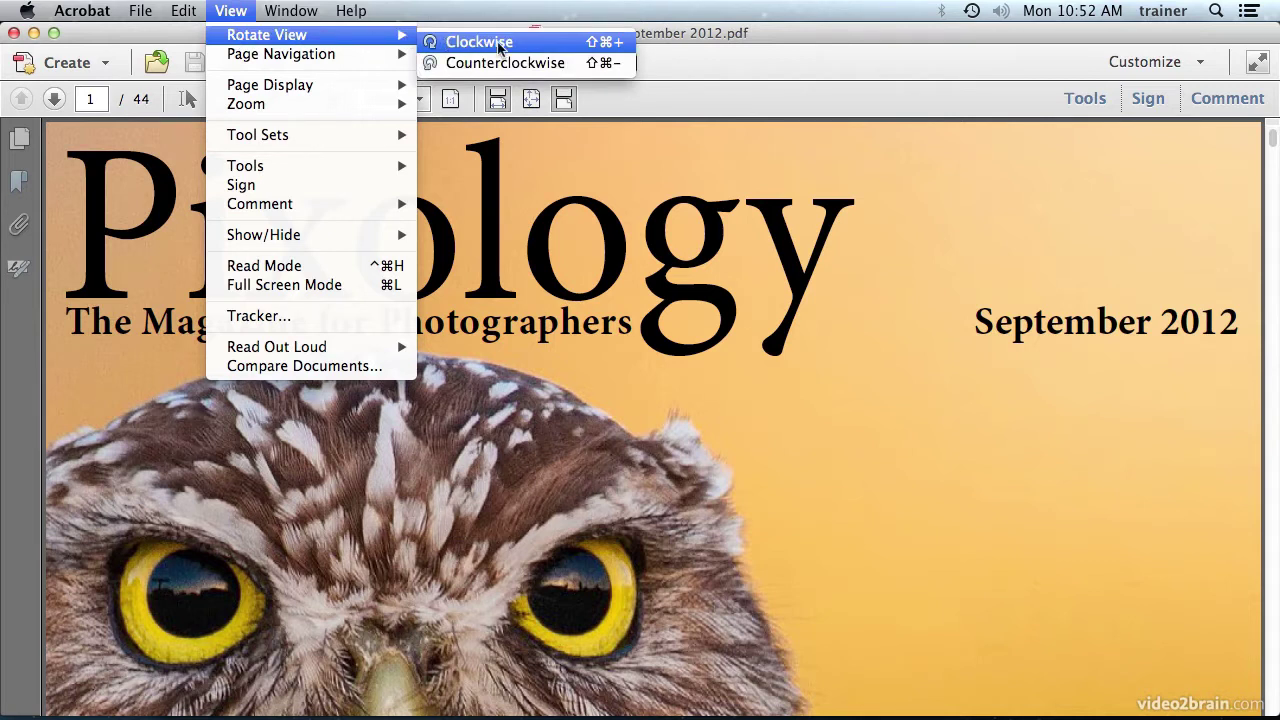
Rotate the document view clockwise and look through the rotated pages down to the end of page 3
{"action": "left_click", "coordinate": [499, 48]}
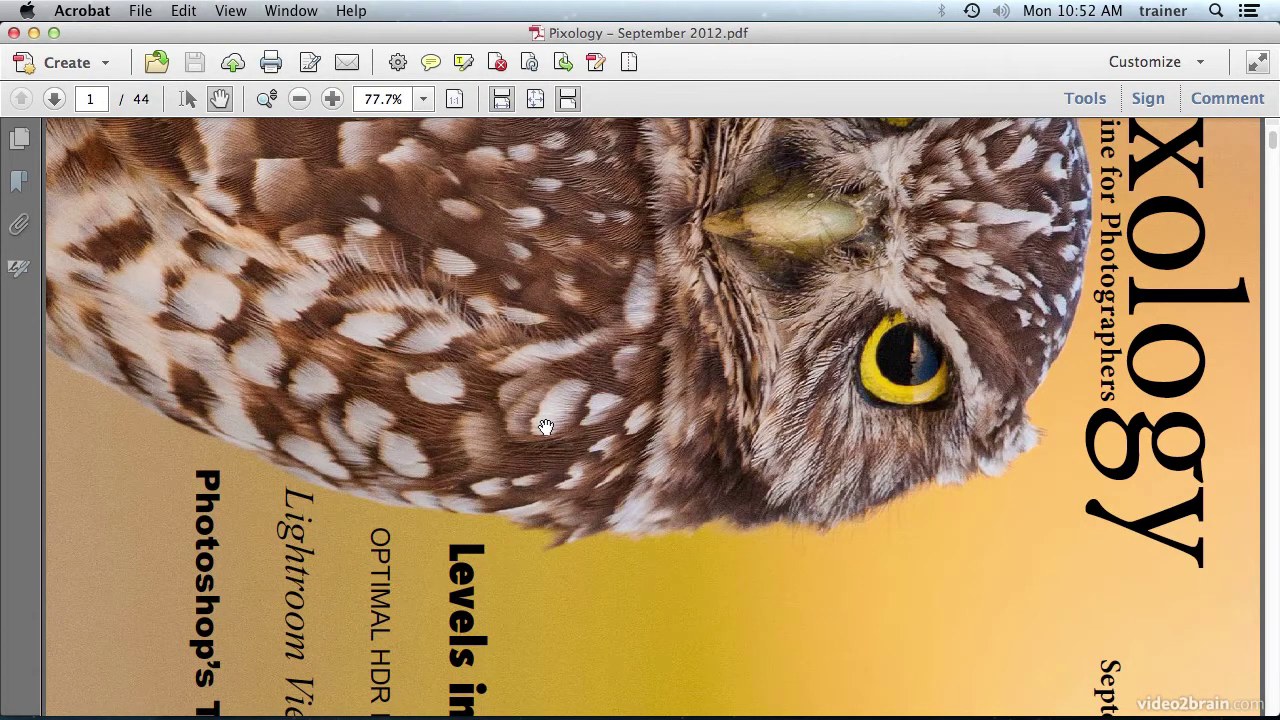
{"action": "scroll", "coordinate": [546, 427], "scroll_direction": "down", "scroll_amount": 10}
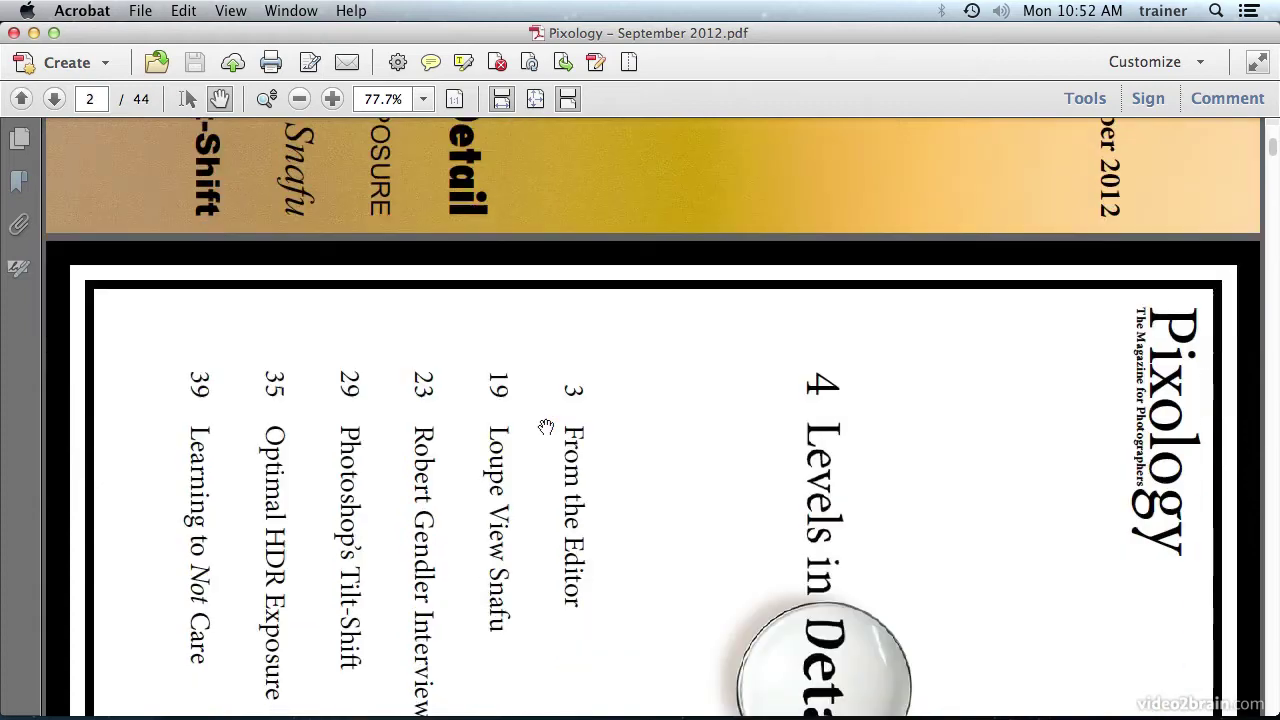
{"action": "scroll", "coordinate": [546, 427], "scroll_direction": "down", "scroll_amount": 10}
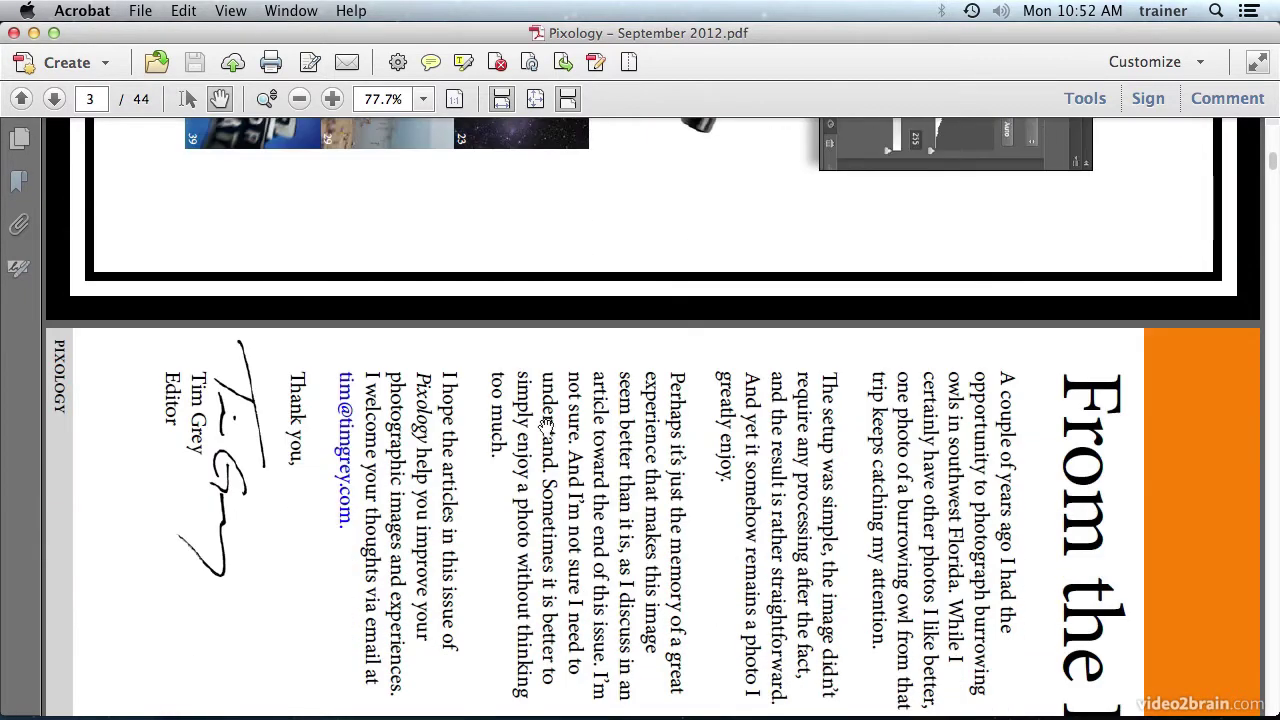
{"action": "scroll", "coordinate": [546, 427], "scroll_direction": "down", "scroll_amount": 10}
{"action": "scroll", "coordinate": [546, 427], "scroll_direction": "down", "scroll_amount": 5}
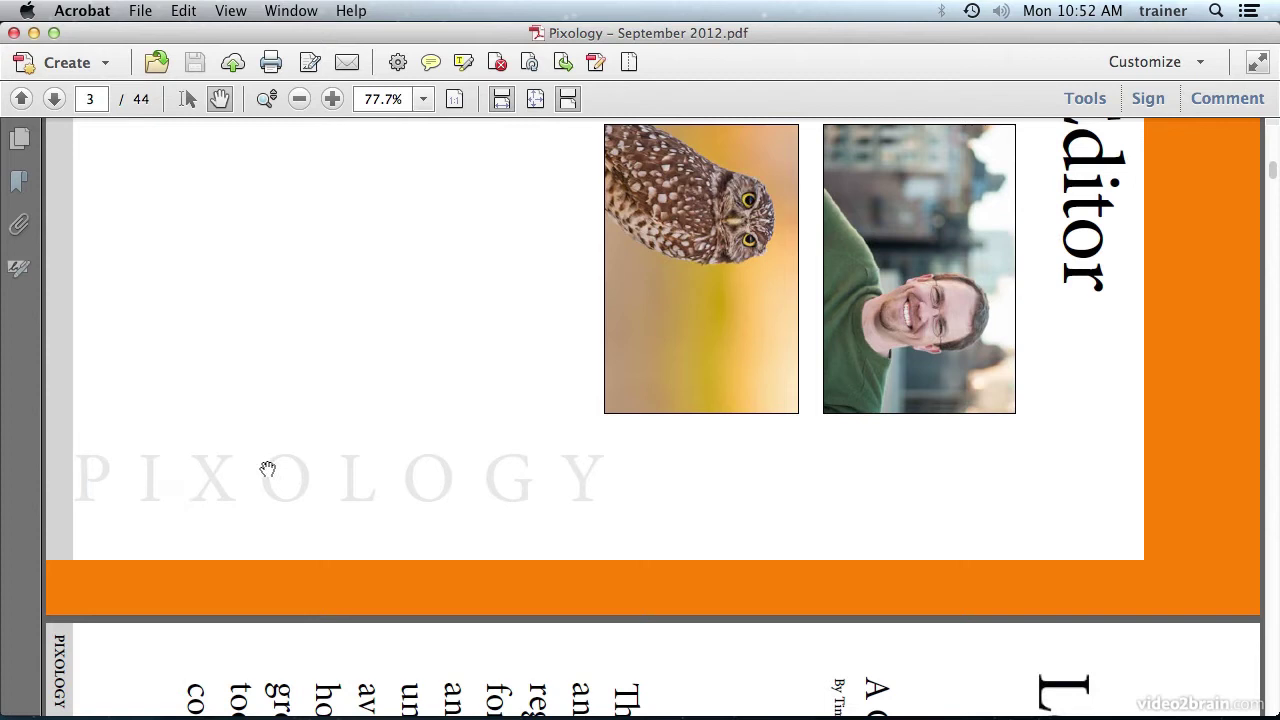
Rotate the view counterclockwise back to upright and return to the start of the "From the Editor" page
{"action": "left_click", "coordinate": [230, 10]}
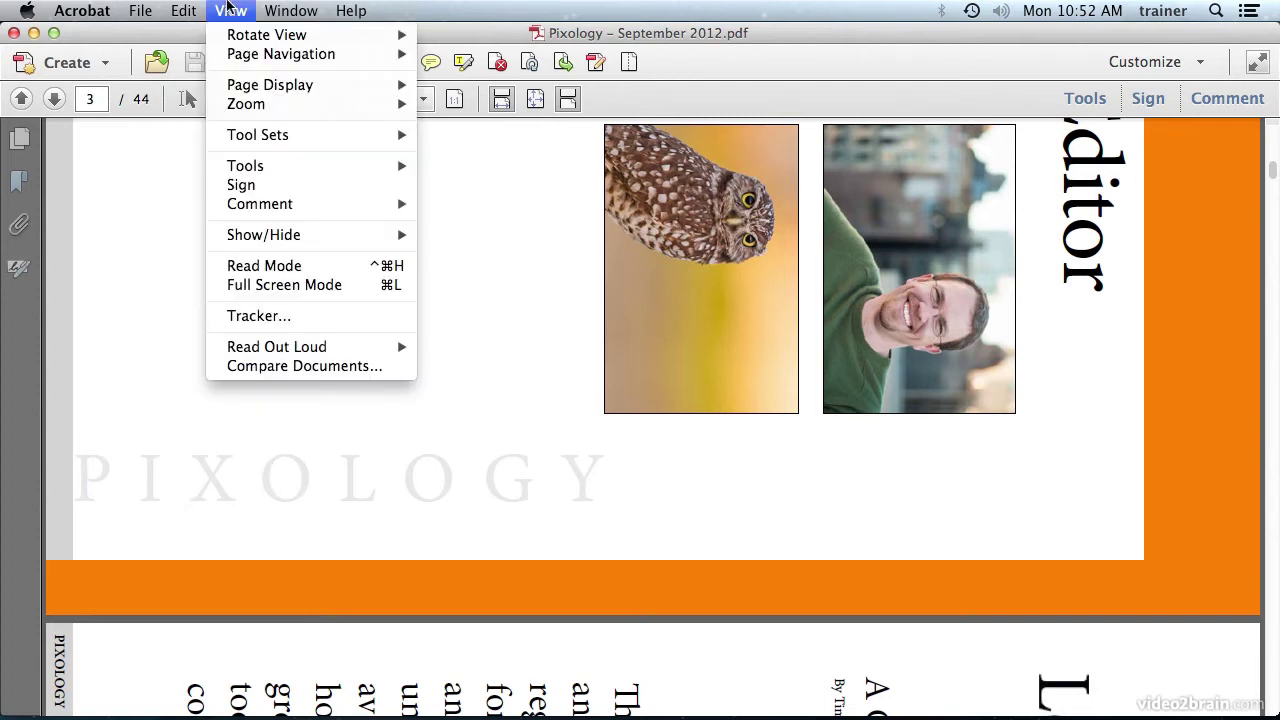
{"action": "mouse_move", "coordinate": [245, 40]}
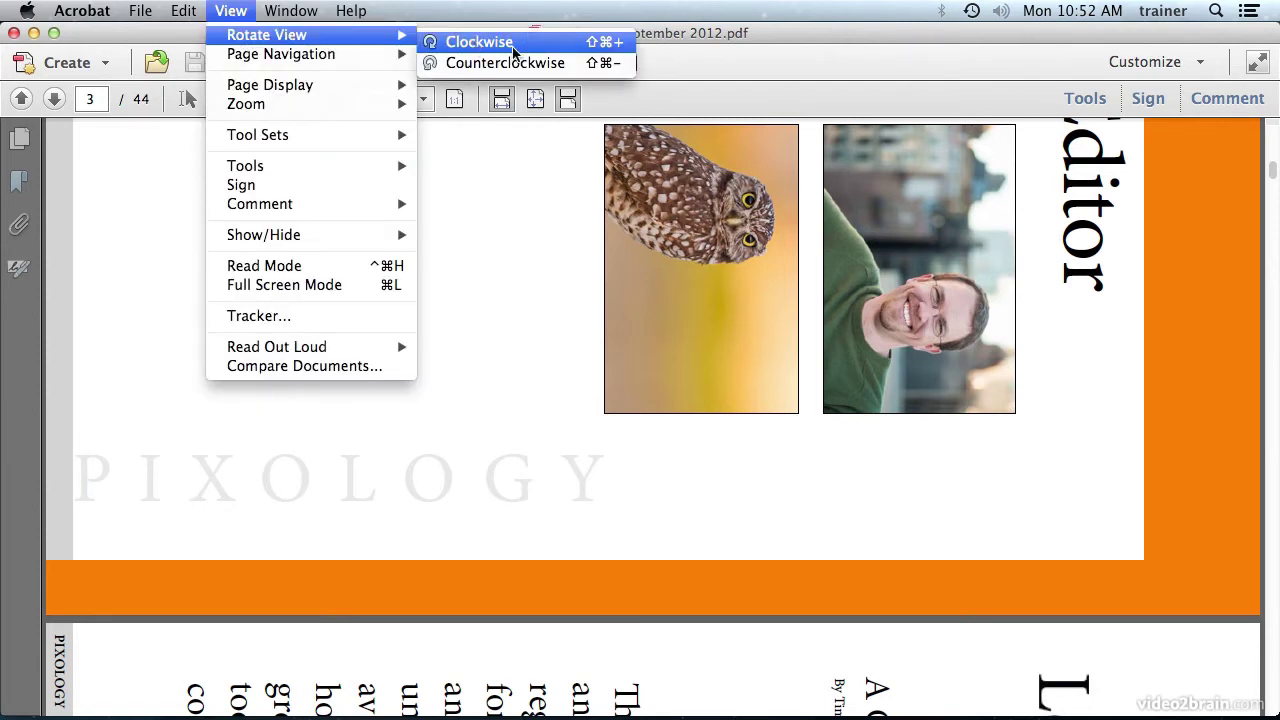
{"action": "left_click", "coordinate": [534, 63]}
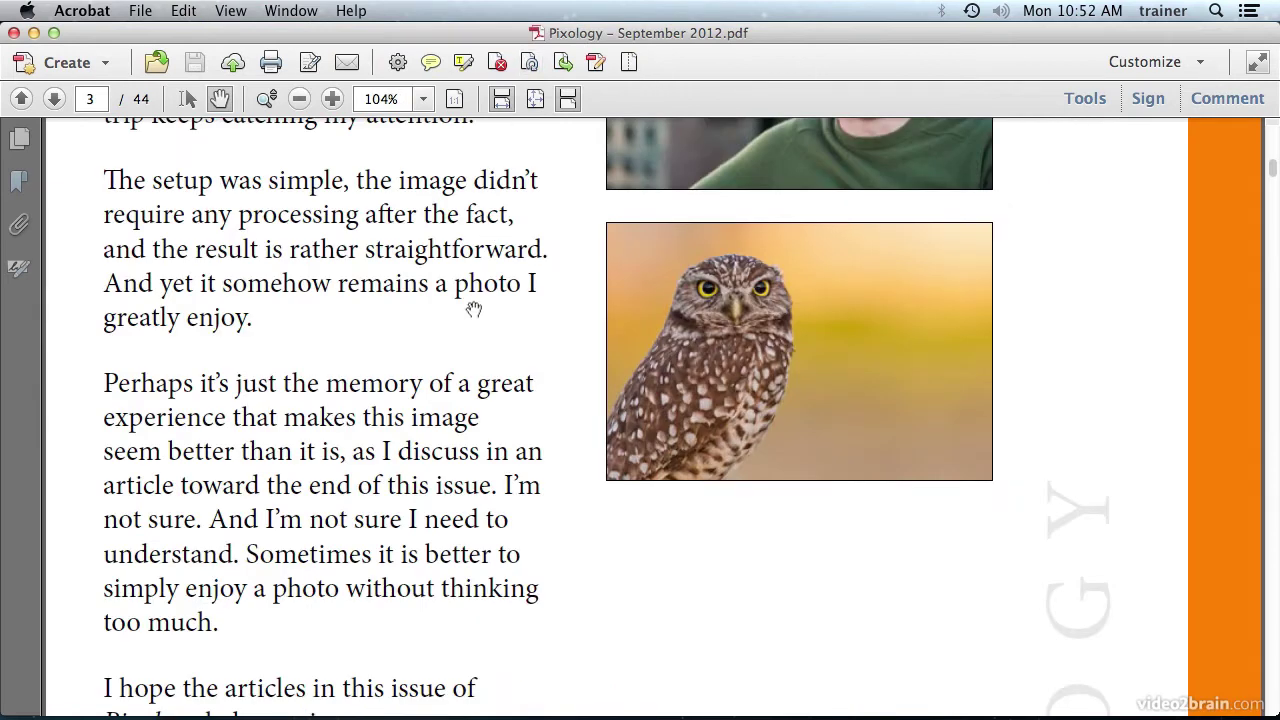
{"action": "scroll", "coordinate": [475, 312], "scroll_direction": "up", "scroll_amount": 2}
{"action": "scroll", "coordinate": [474, 310], "scroll_direction": "up", "scroll_amount": 8}
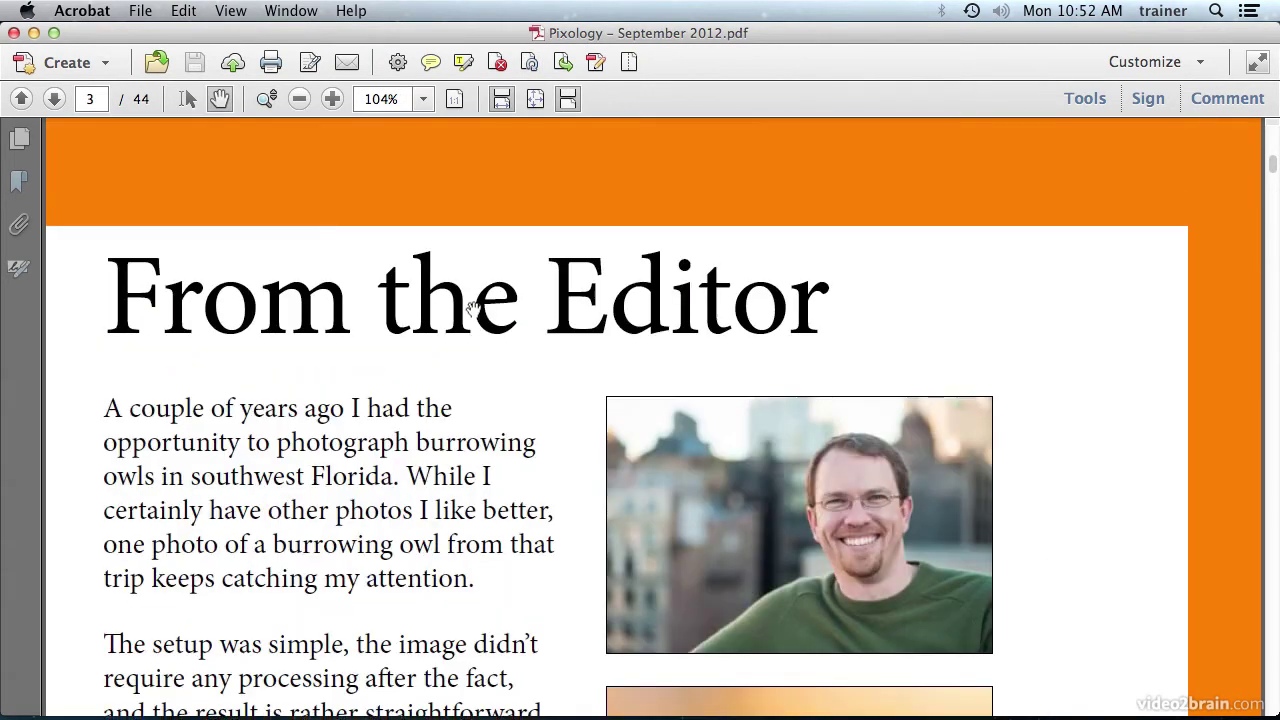
{"action": "scroll", "coordinate": [474, 310], "scroll_direction": "up", "scroll_amount": 1}
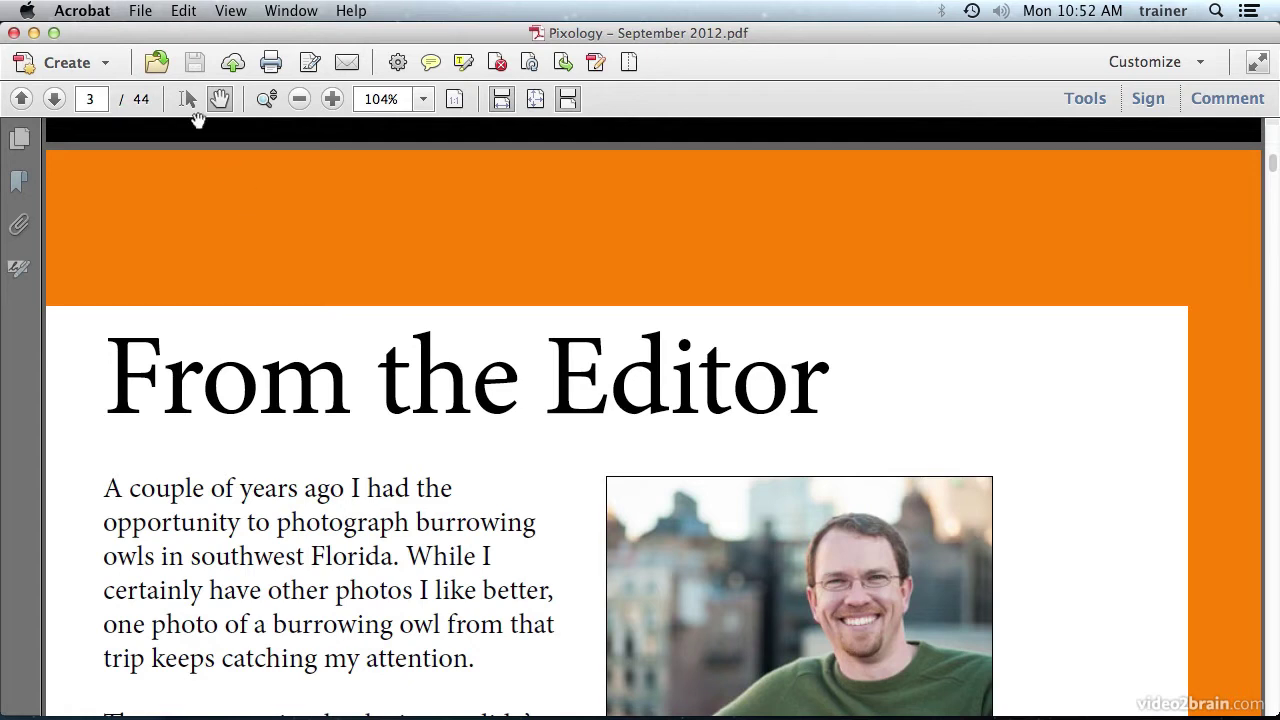
Close the magazine PDF and reopen Pixology – September 2012.pdf from the recent files
{"action": "left_click", "coordinate": [226, 10]}
{"action": "mouse_move", "coordinate": [240, 36]}
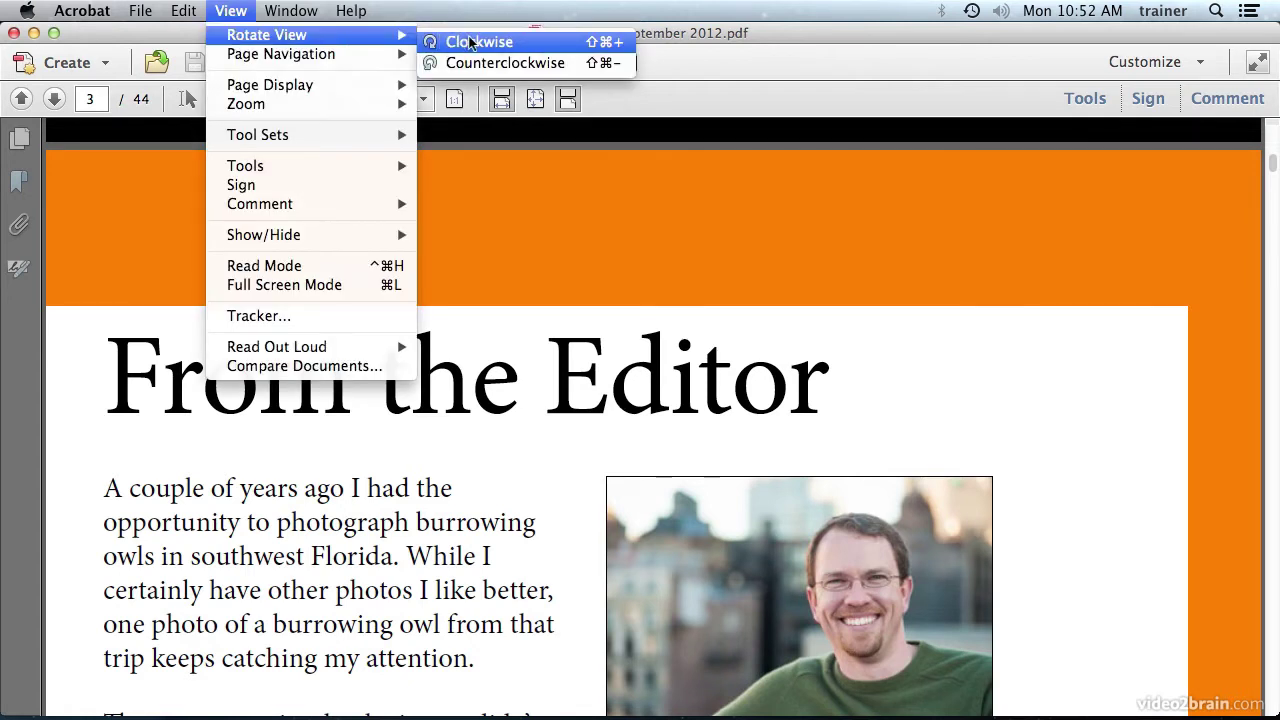
{"action": "left_click", "coordinate": [468, 42]}
{"action": "left_click", "coordinate": [14, 33]}
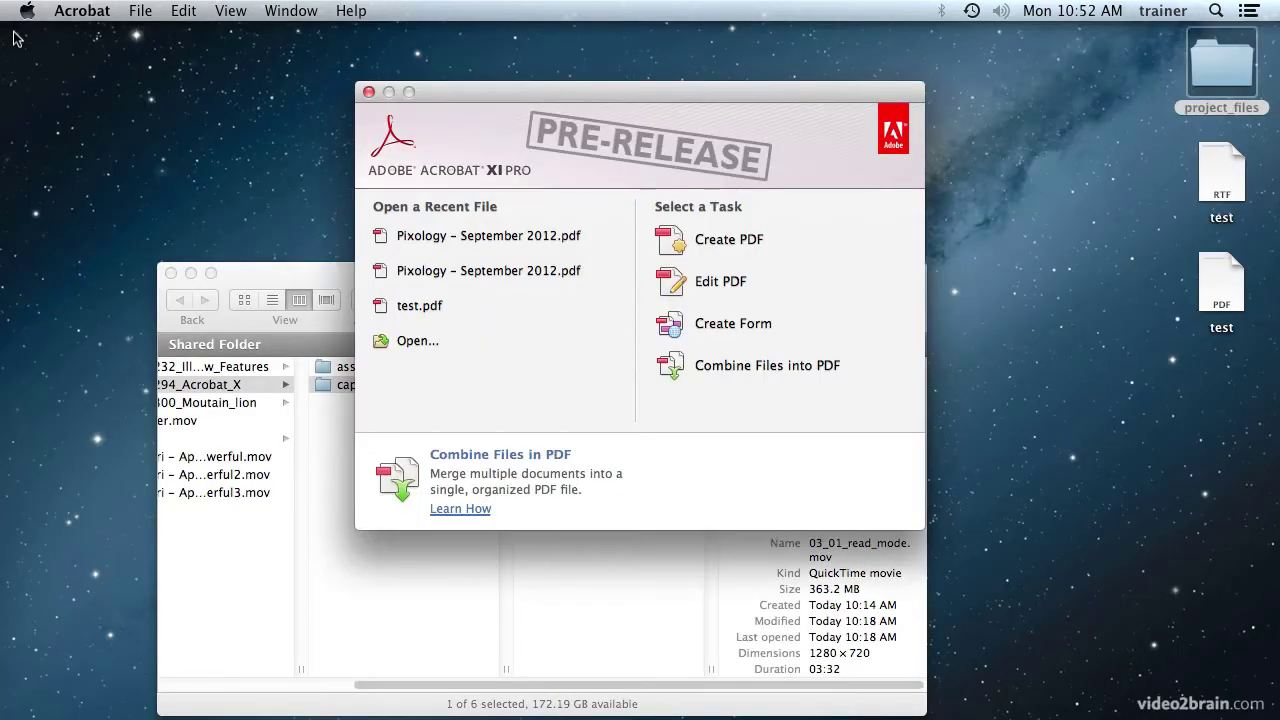
{"action": "left_click", "coordinate": [444, 236]}
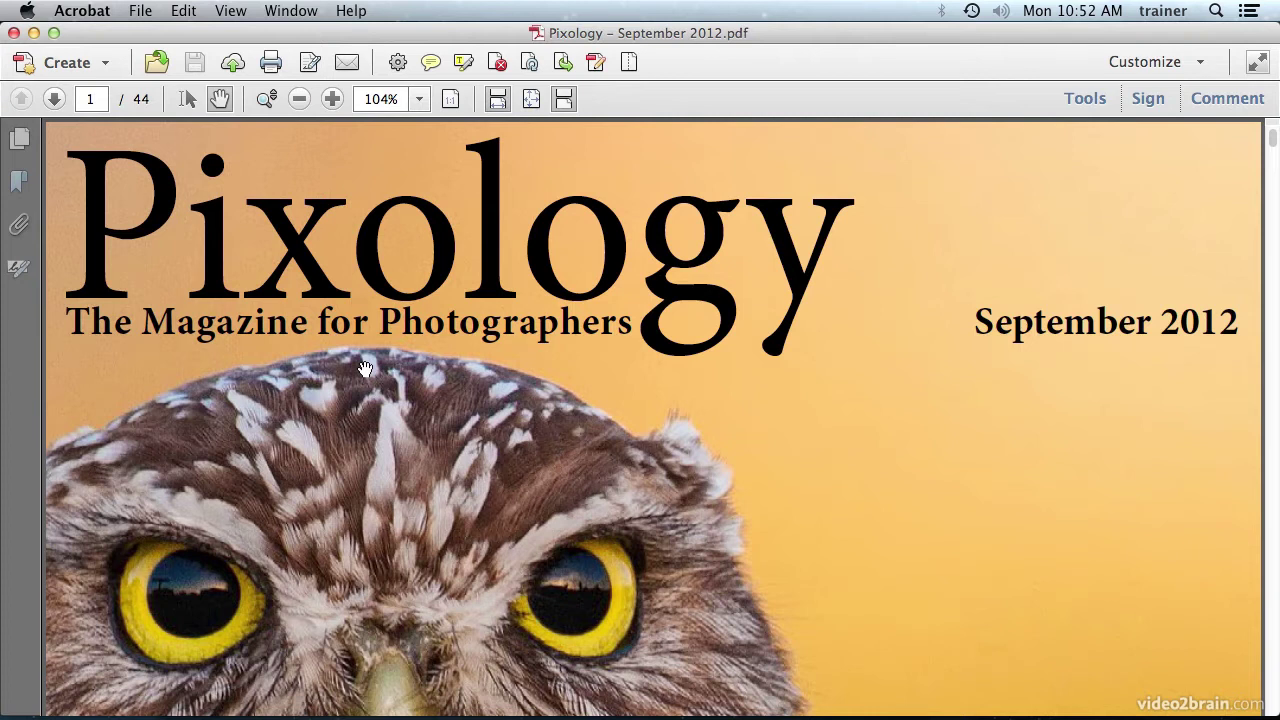
Set the zoom of the magazine cover to Fit Height
{"action": "left_click", "coordinate": [230, 10]}
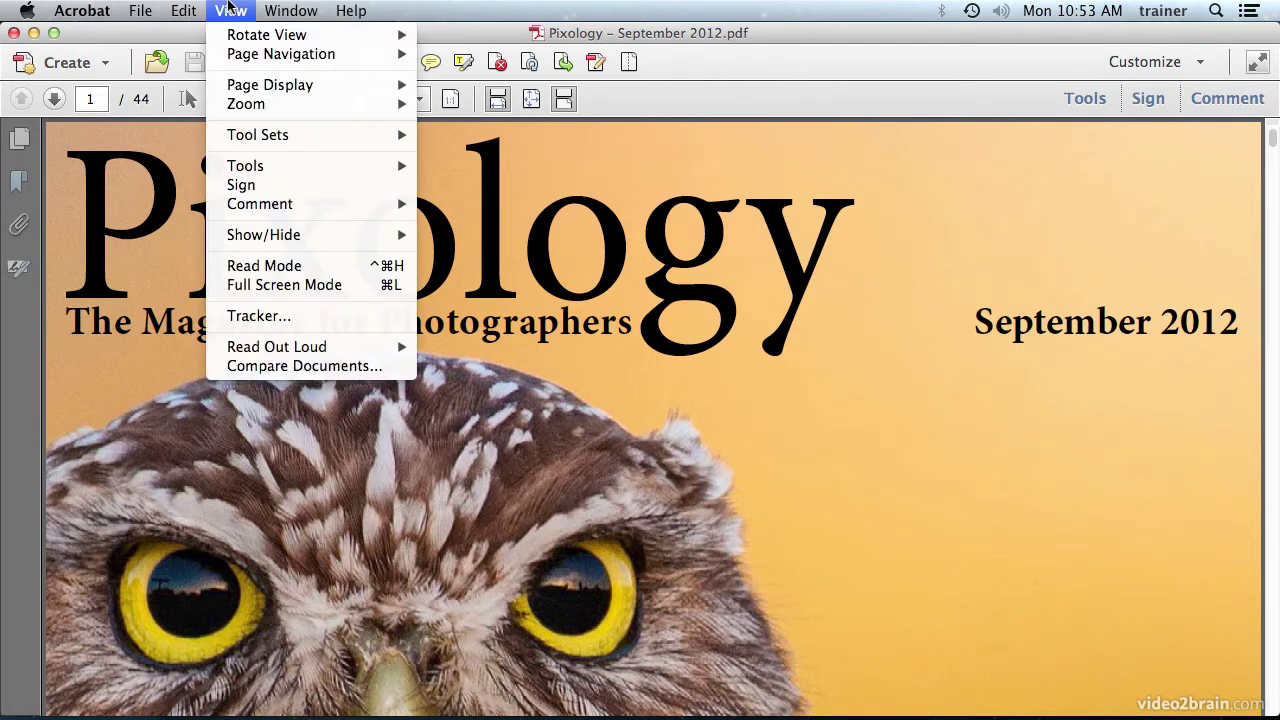
{"action": "mouse_move", "coordinate": [254, 114]}
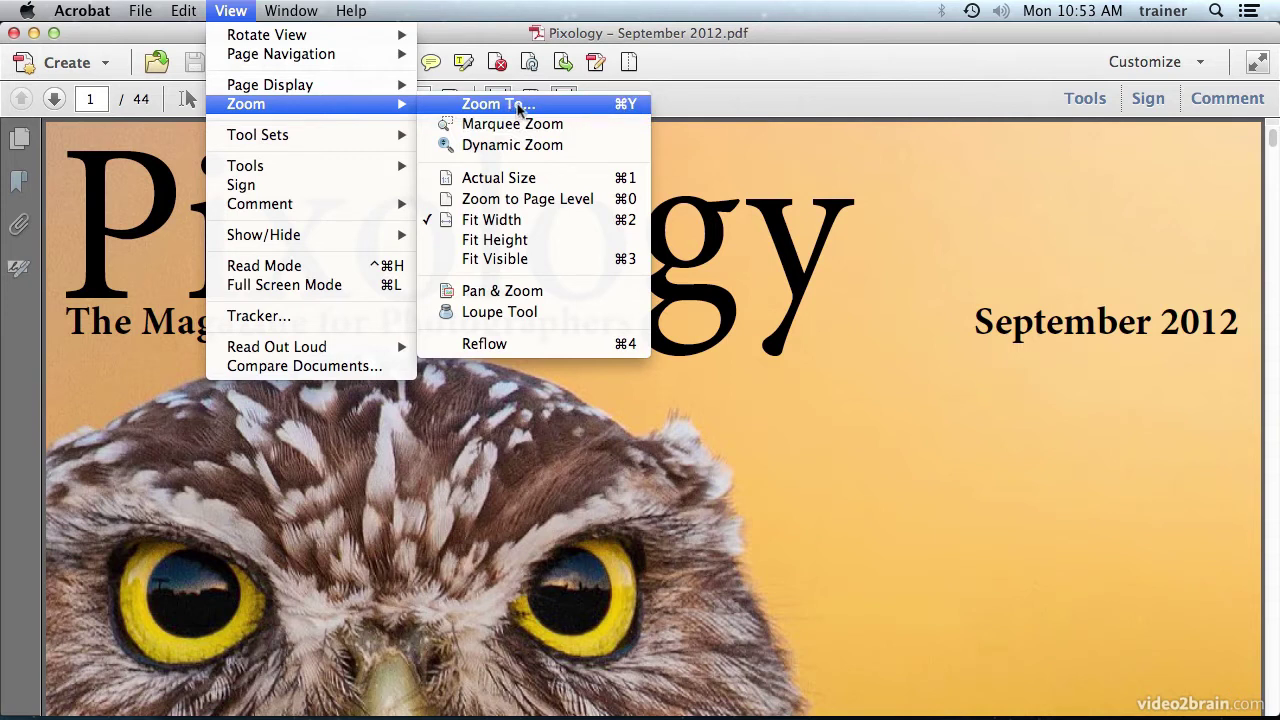
{"action": "left_click", "coordinate": [490, 244]}
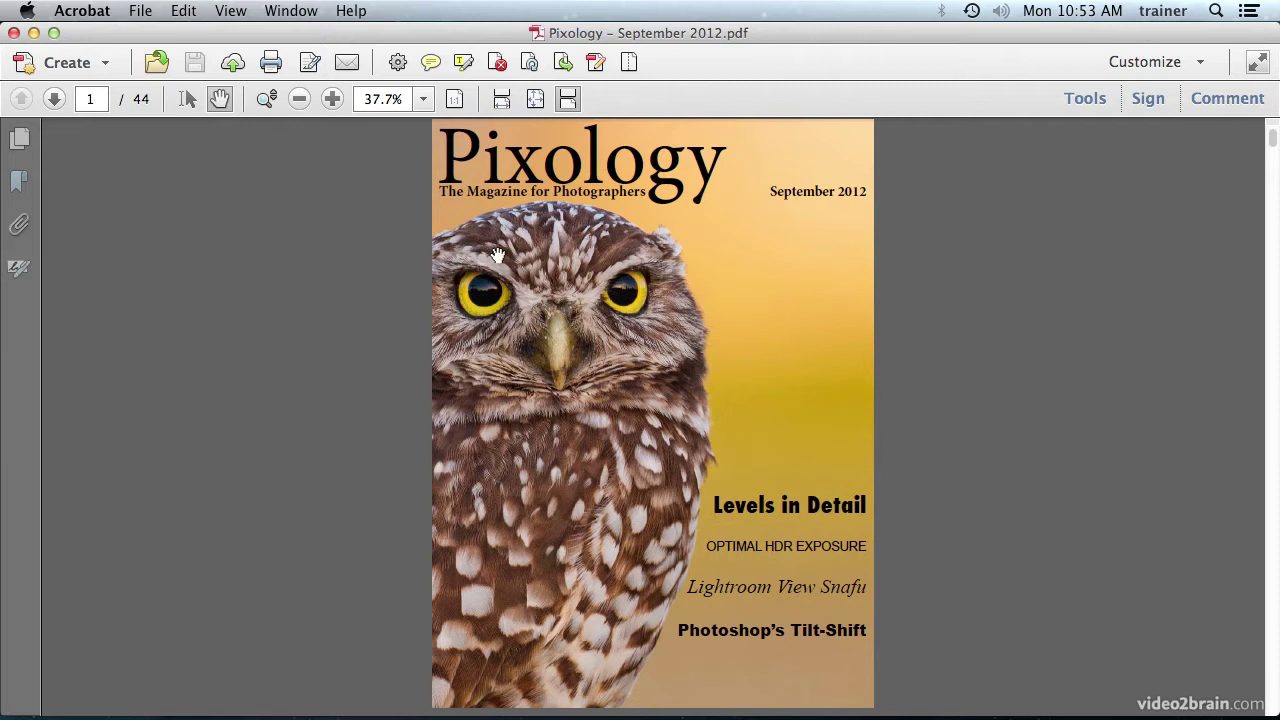
{"action": "left_click", "coordinate": [232, 10]}
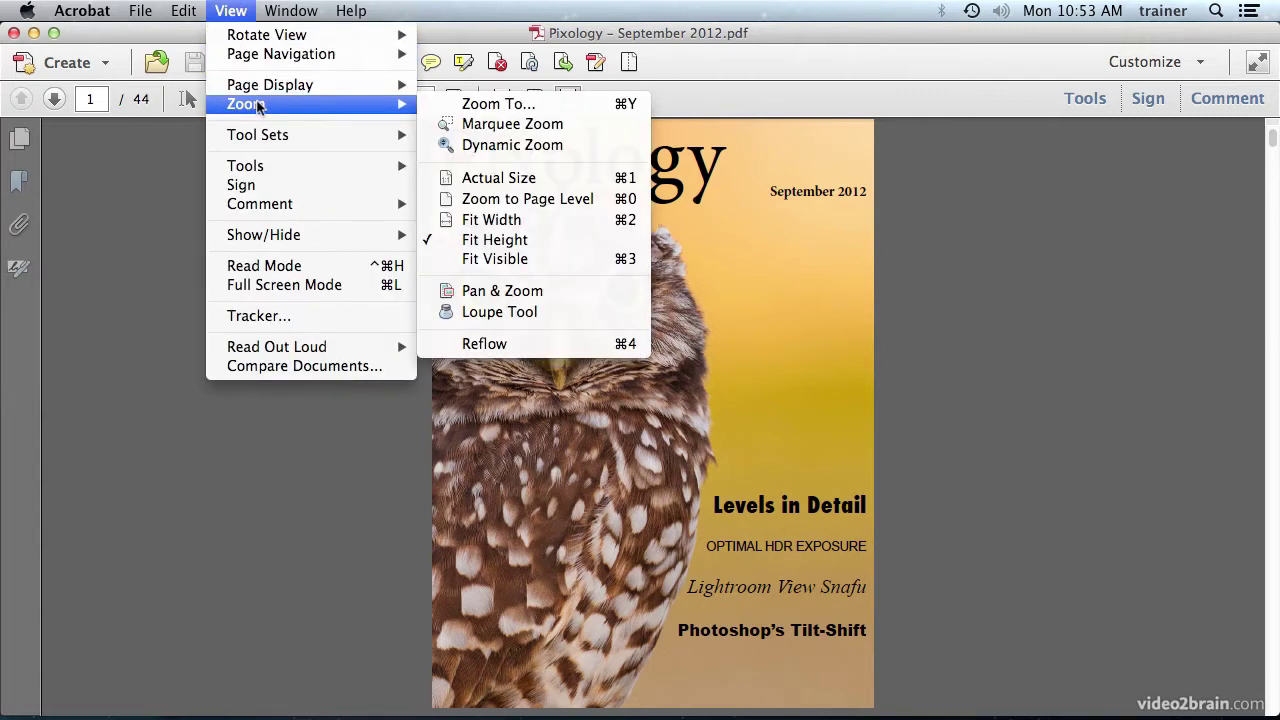
{"action": "key", "text": "Escape"}
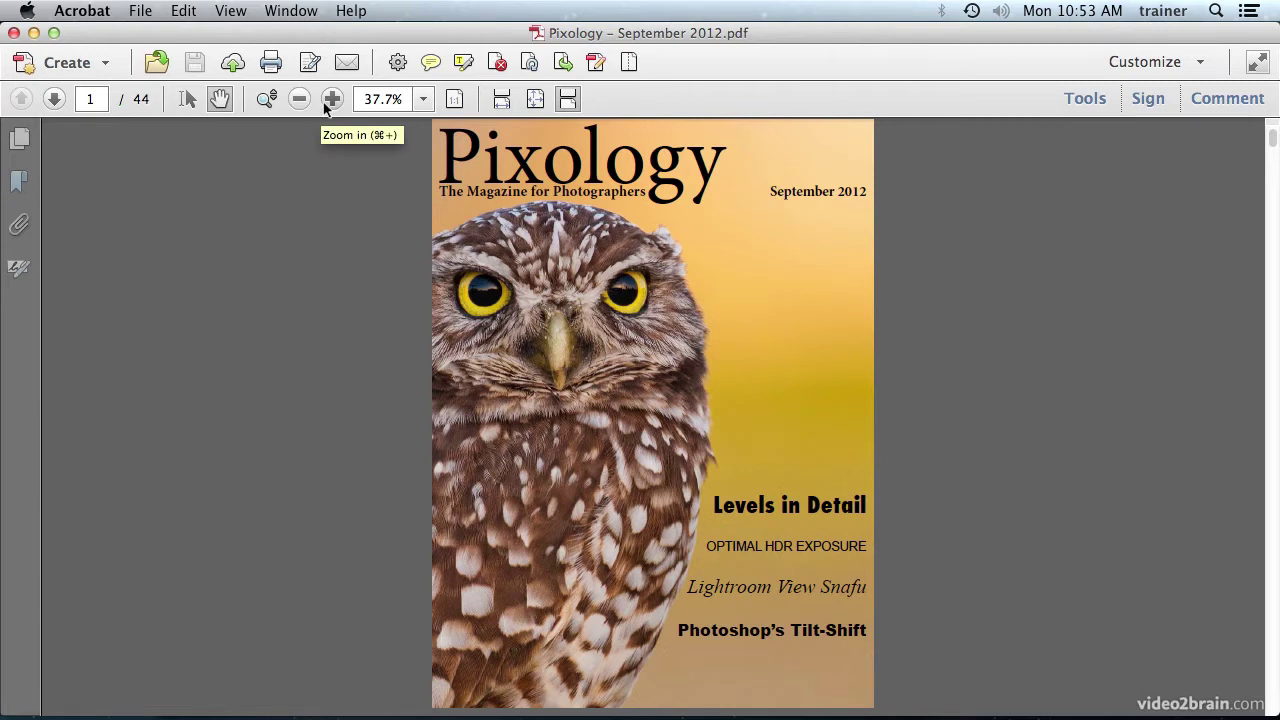
Add Marquee Zoom to the displayed Select & Zoom tools and use it to zoom in on the cover's Pixology title
{"action": "right_click", "coordinate": [298, 101]}
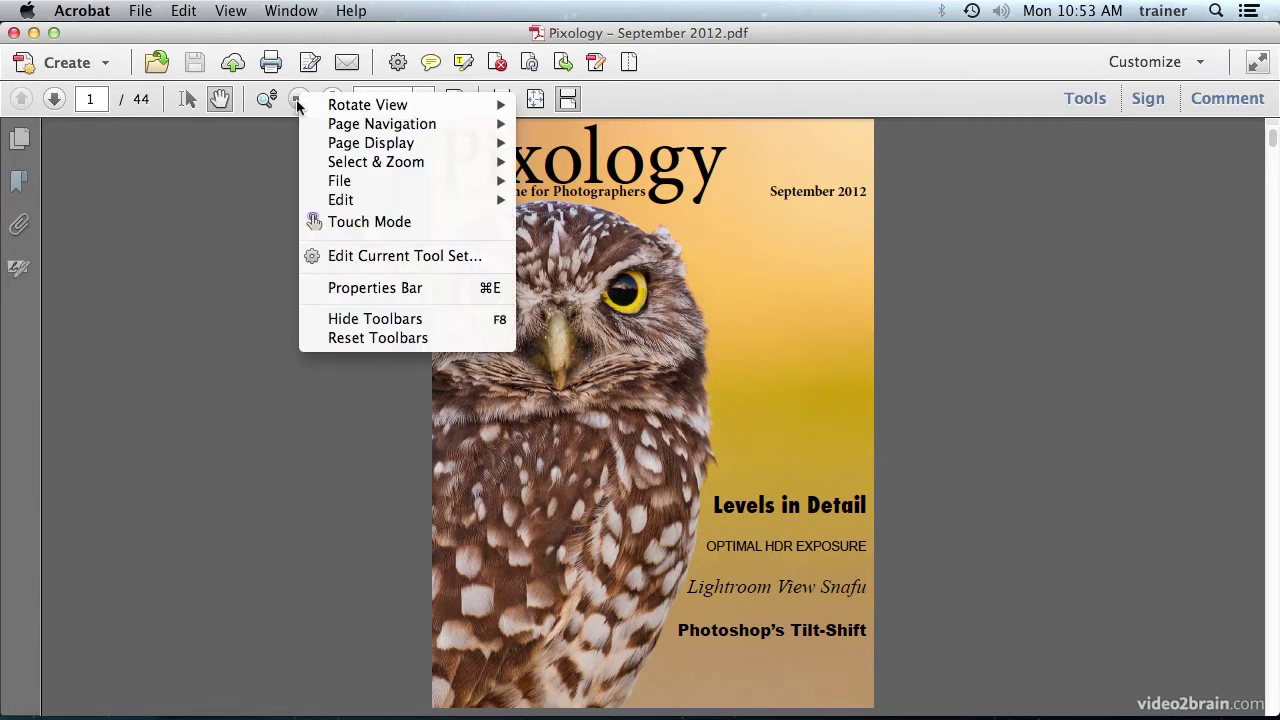
{"action": "mouse_move", "coordinate": [376, 166]}
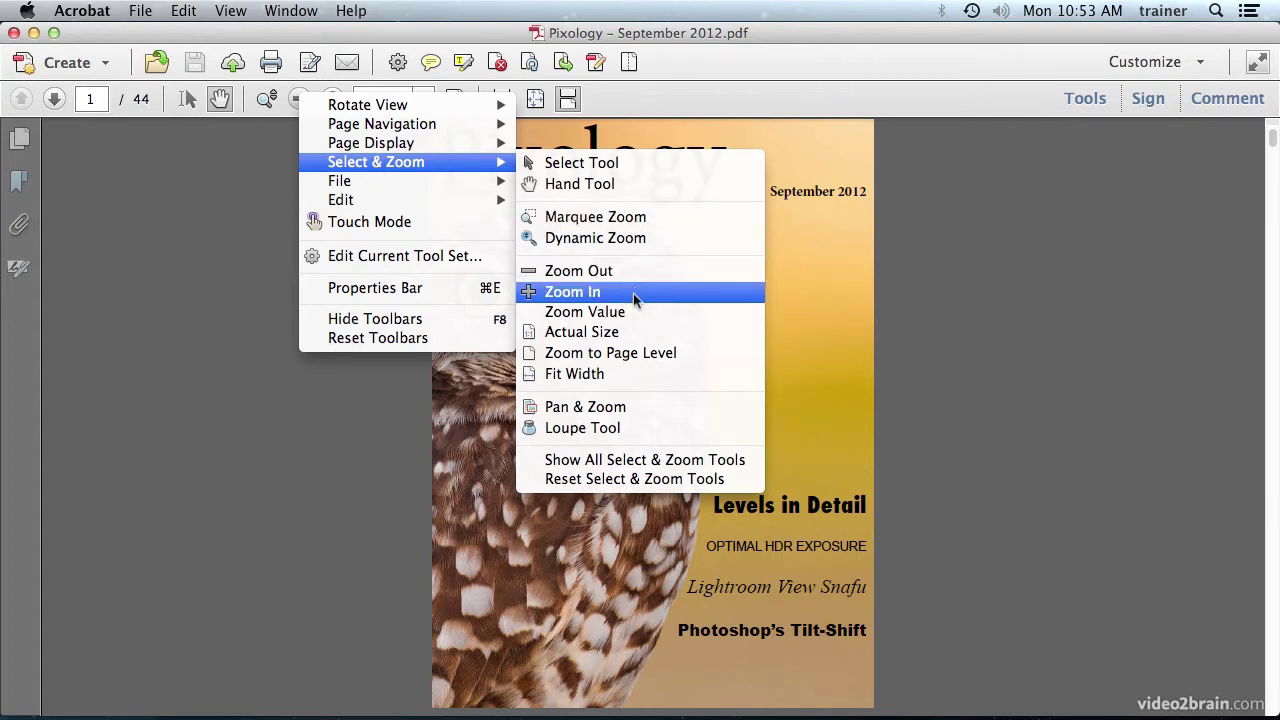
{"action": "left_click", "coordinate": [637, 218]}
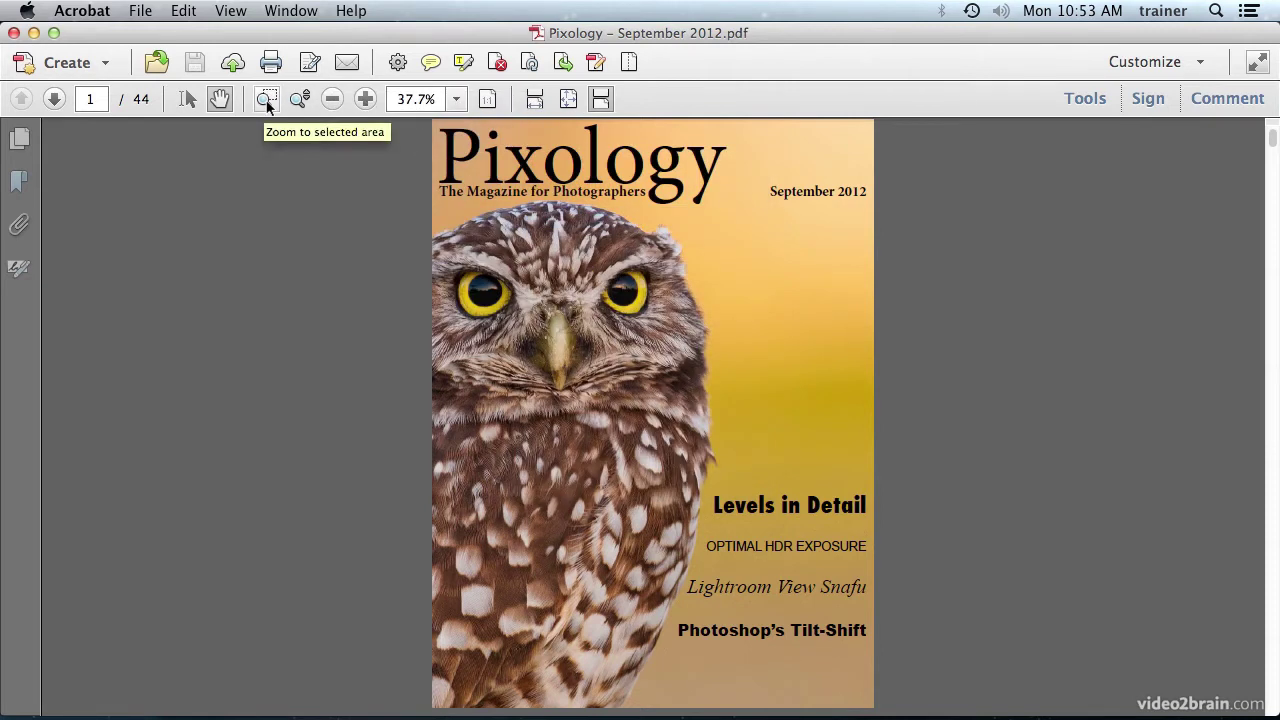
{"action": "left_click", "coordinate": [266, 101]}
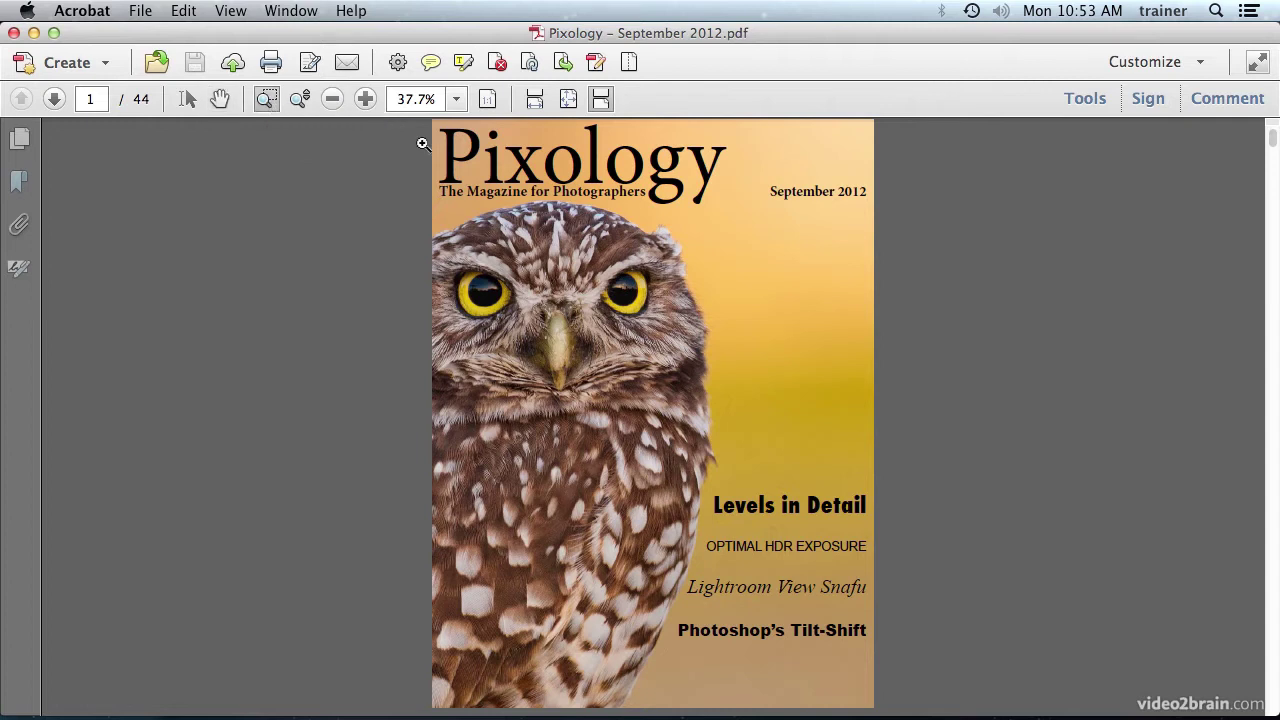
{"action": "left_click_drag", "start_coordinate": [752, 232], "coordinate": [435, 120]}
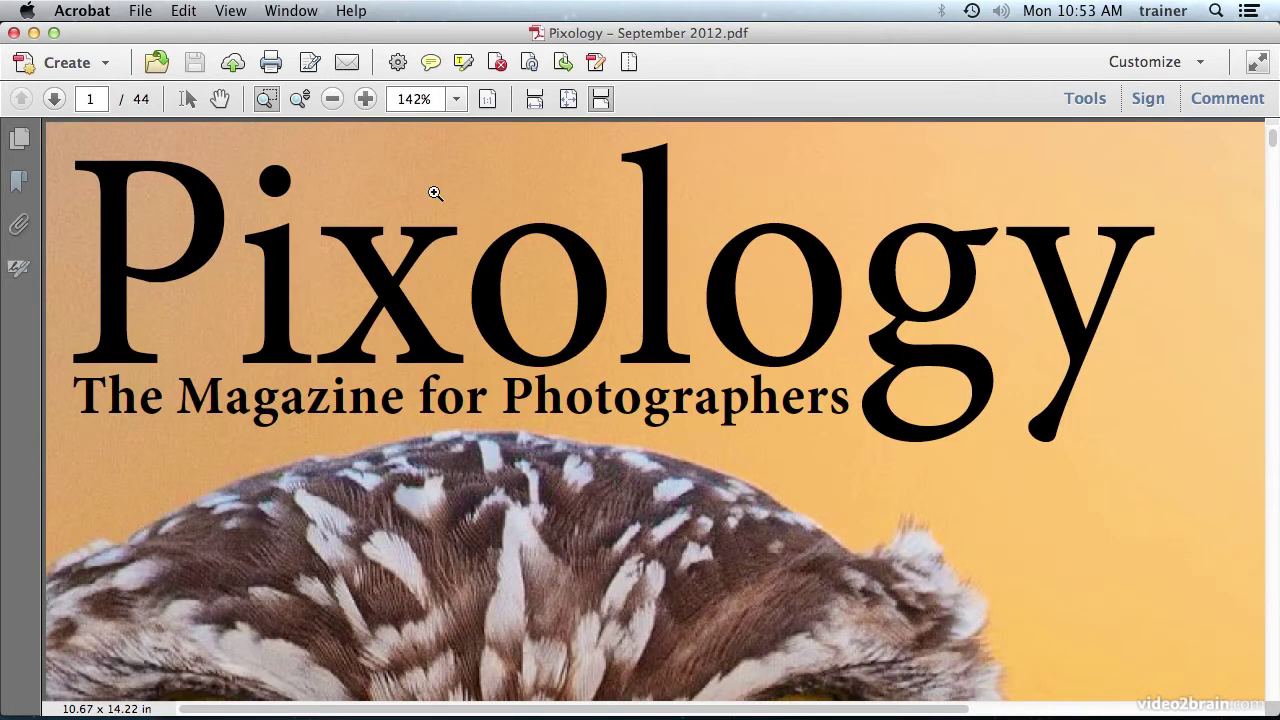
Display the cover at Actual Size, followed by the Fit Visible zoom option
{"action": "left_click", "coordinate": [226, 10]}
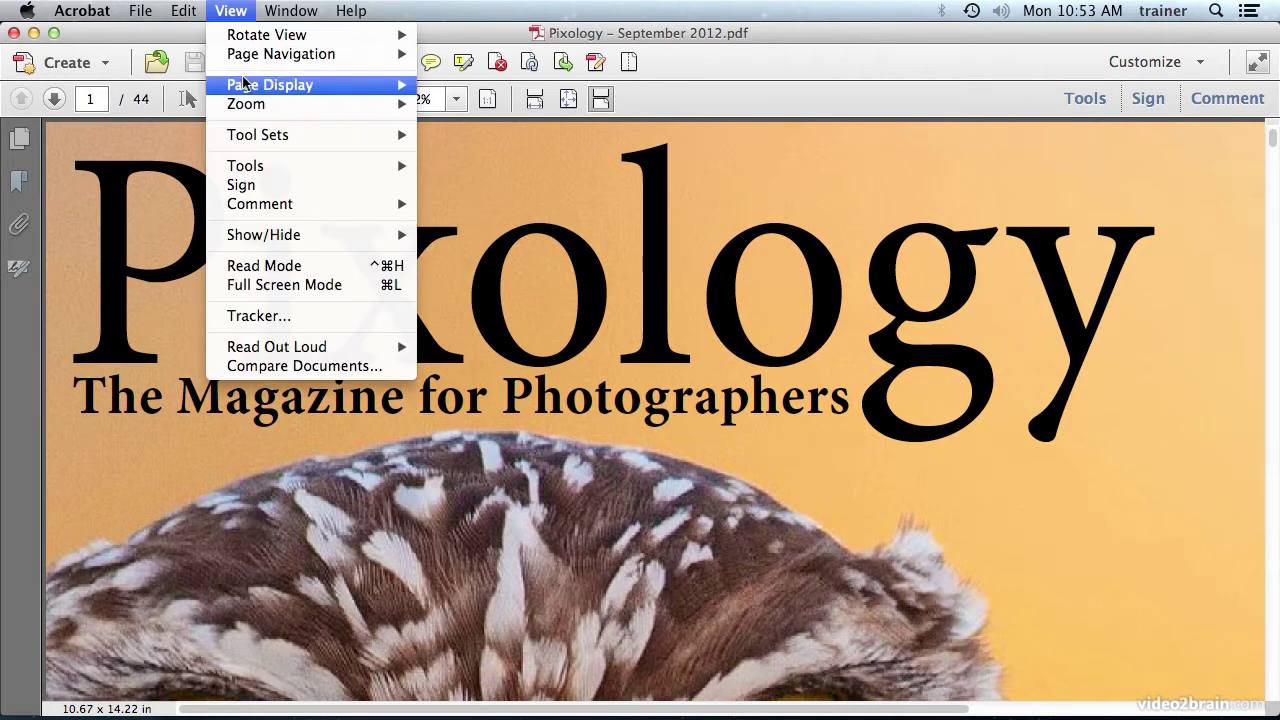
{"action": "mouse_move", "coordinate": [250, 104]}
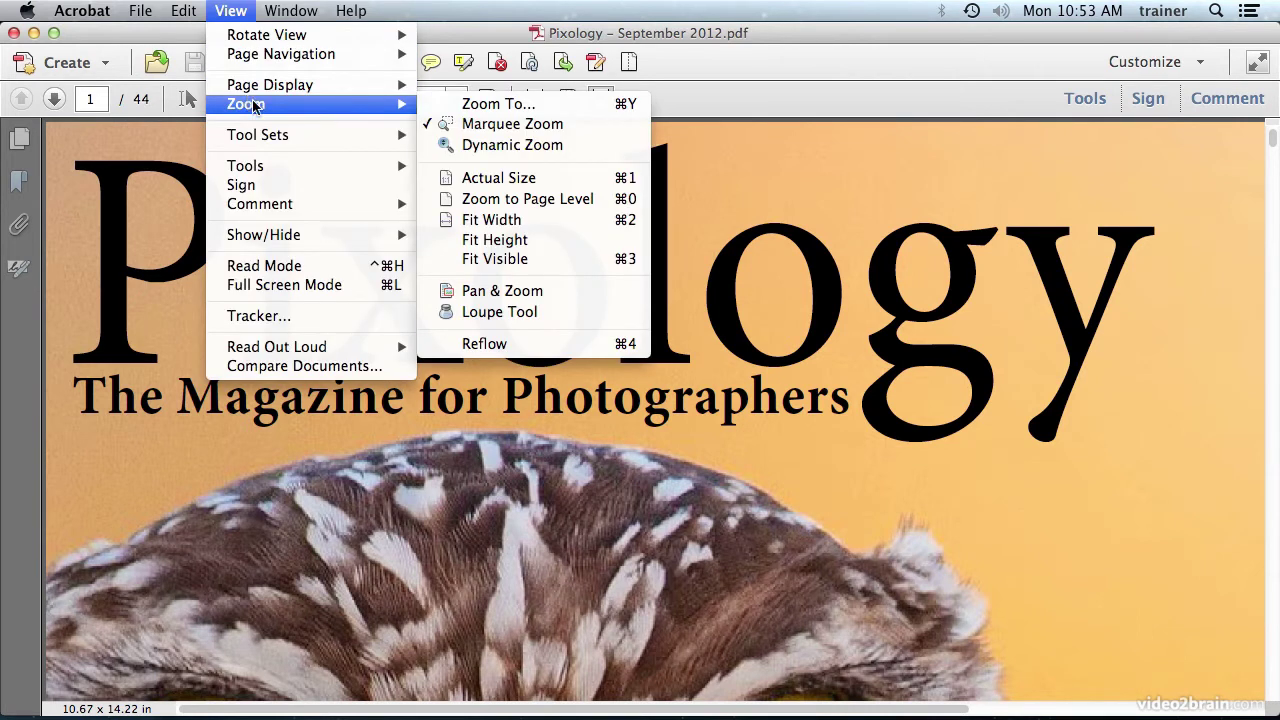
{"action": "left_click", "coordinate": [522, 178]}
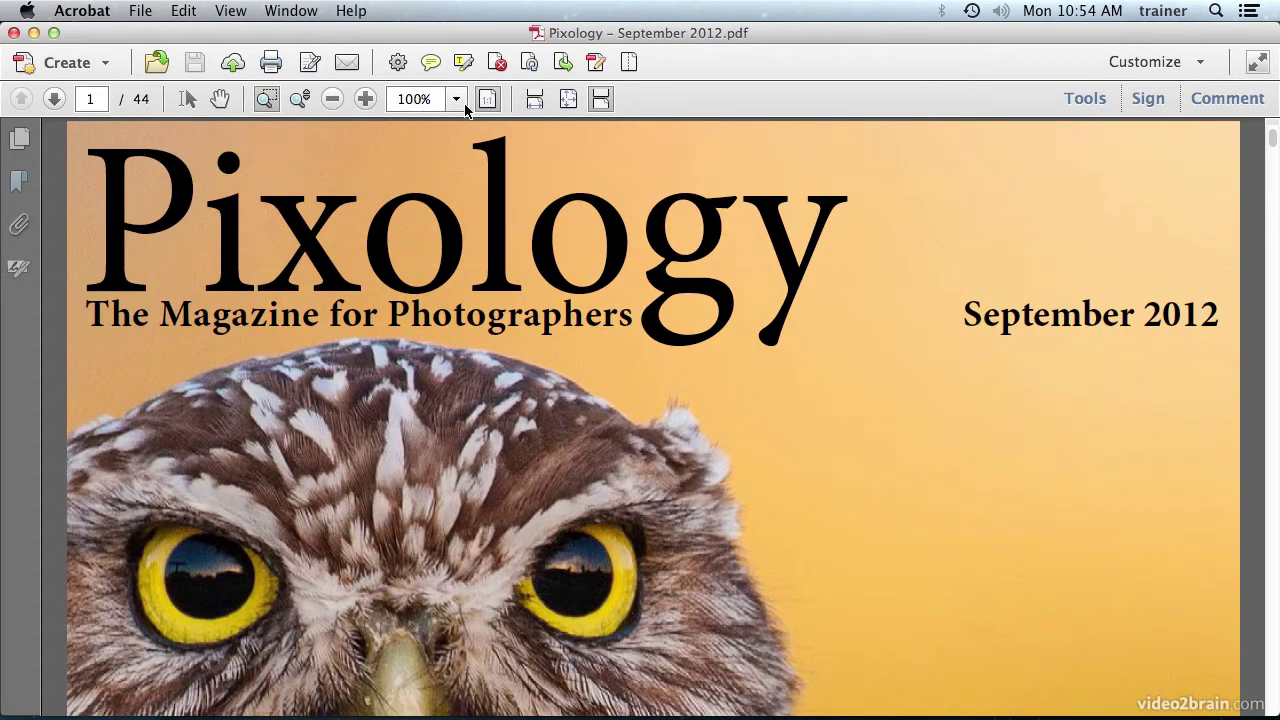
{"action": "left_click", "coordinate": [455, 102]}
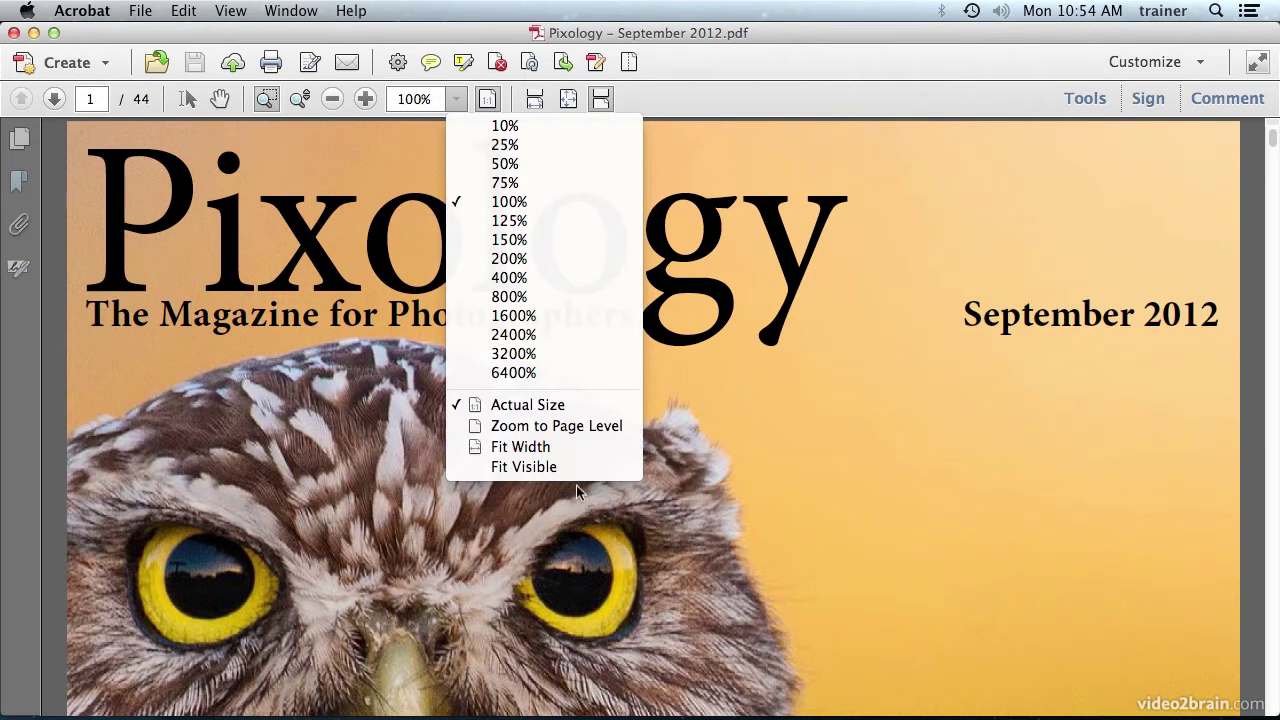
{"action": "left_click", "coordinate": [554, 466]}
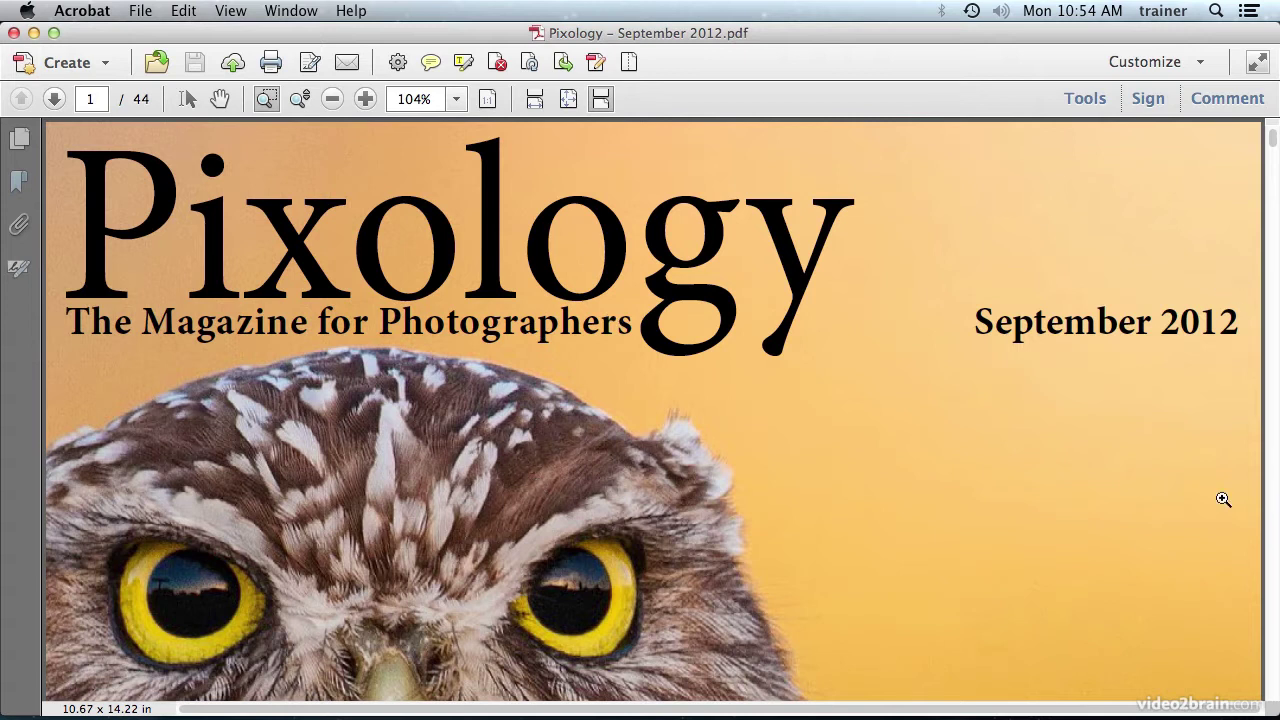
Zoom the document so that the whole cover page fits the window height
{"action": "left_click", "coordinate": [230, 10]}
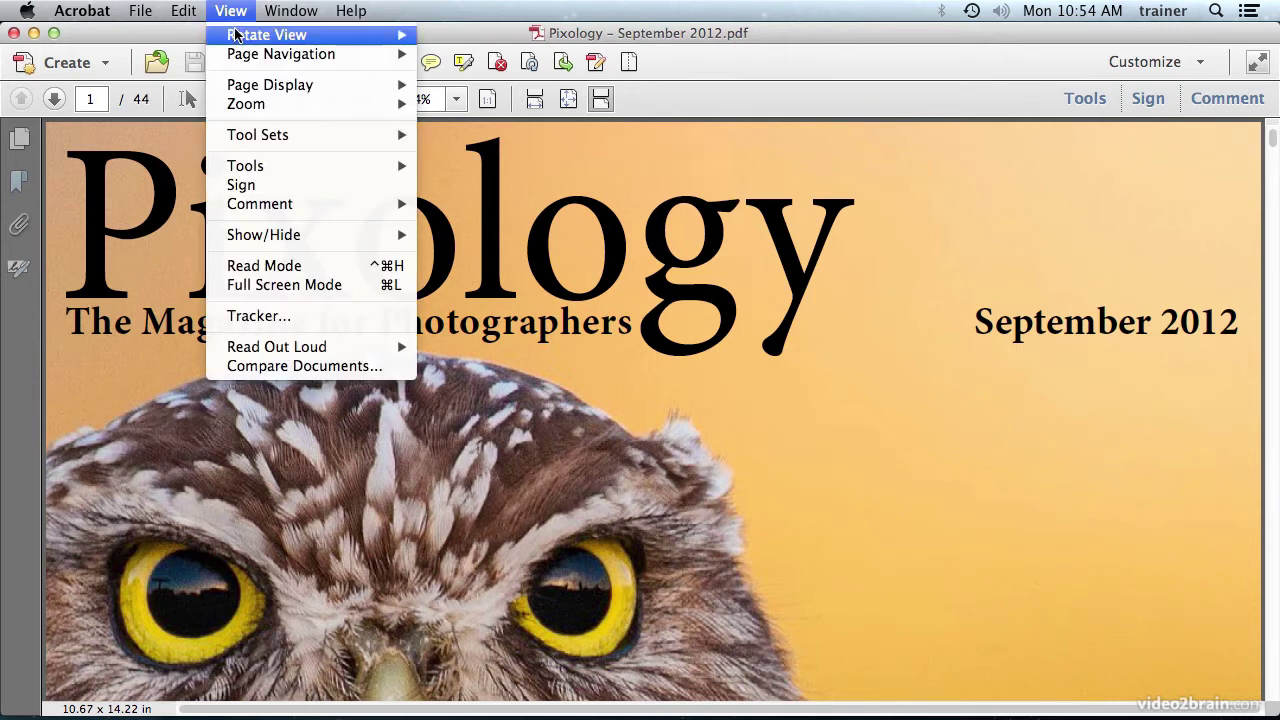
{"action": "mouse_move", "coordinate": [256, 107]}
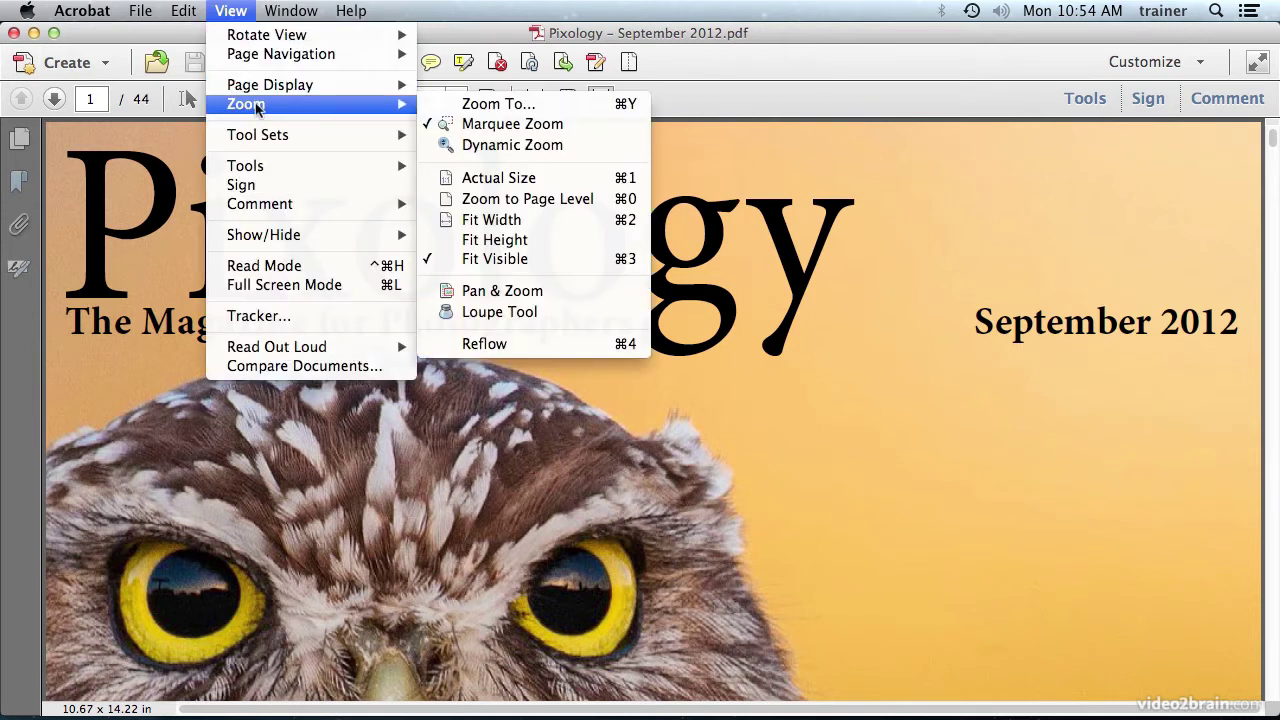
{"action": "left_click", "coordinate": [571, 238]}
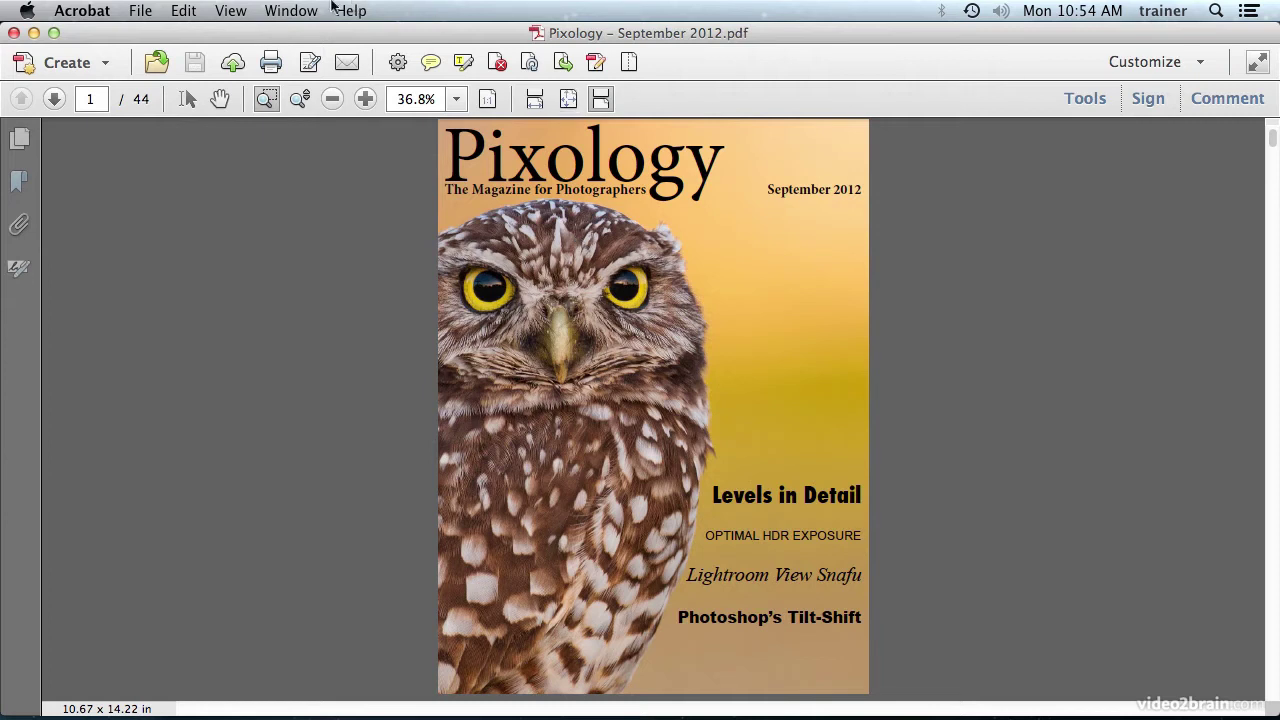
Switch the page display to Single Page View and page forward through the magazine from the cover to page 7
{"action": "left_click", "coordinate": [231, 10]}
{"action": "mouse_move", "coordinate": [251, 85]}
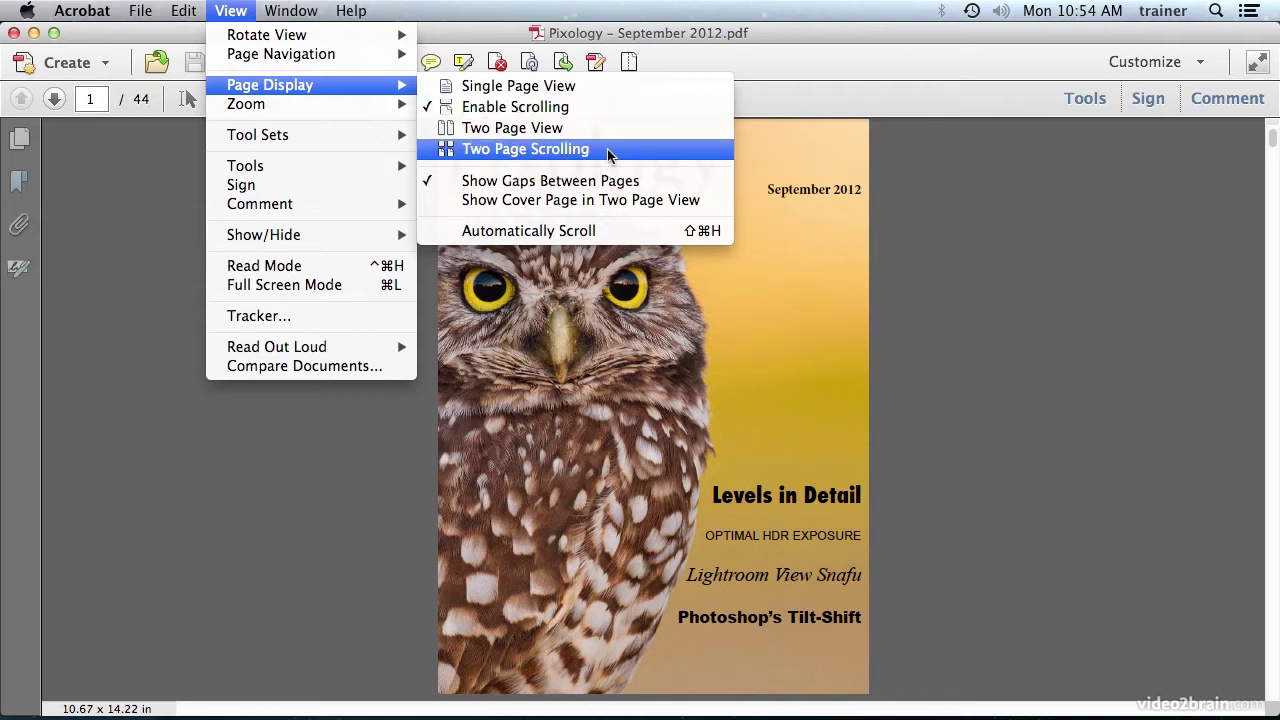
{"action": "left_click", "coordinate": [531, 88]}
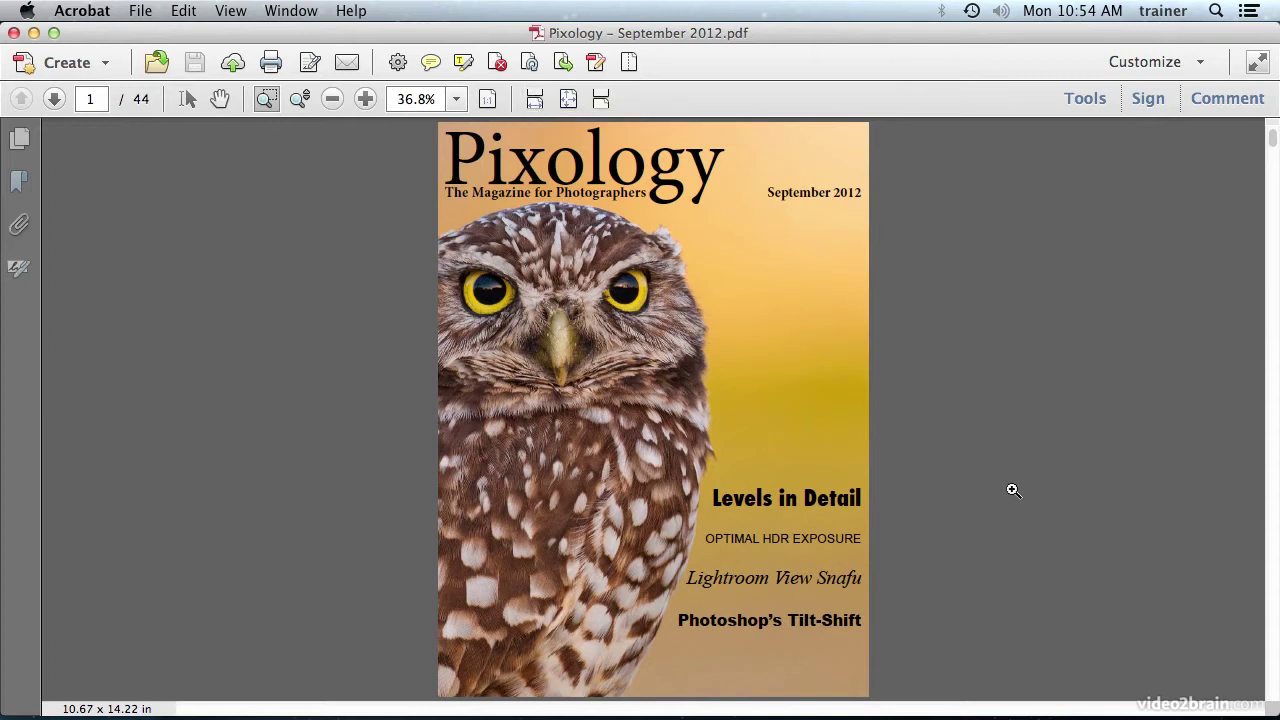
{"action": "scroll", "coordinate": [1011, 490], "scroll_direction": "down", "scroll_amount": 1}
{"action": "scroll", "coordinate": [1013, 490], "scroll_direction": "down", "scroll_amount": 1}
{"action": "scroll", "coordinate": [1013, 490], "scroll_direction": "down", "scroll_amount": 1}
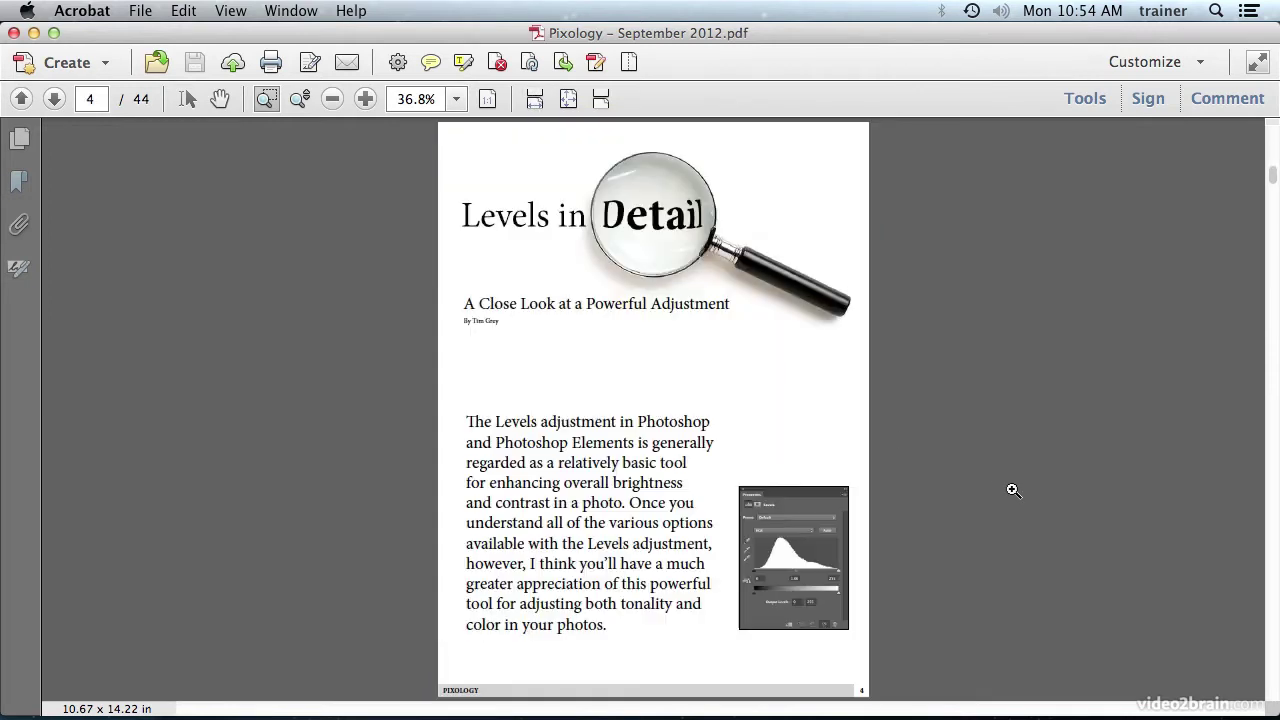
{"action": "scroll", "coordinate": [1013, 490], "scroll_direction": "down", "scroll_amount": 1}
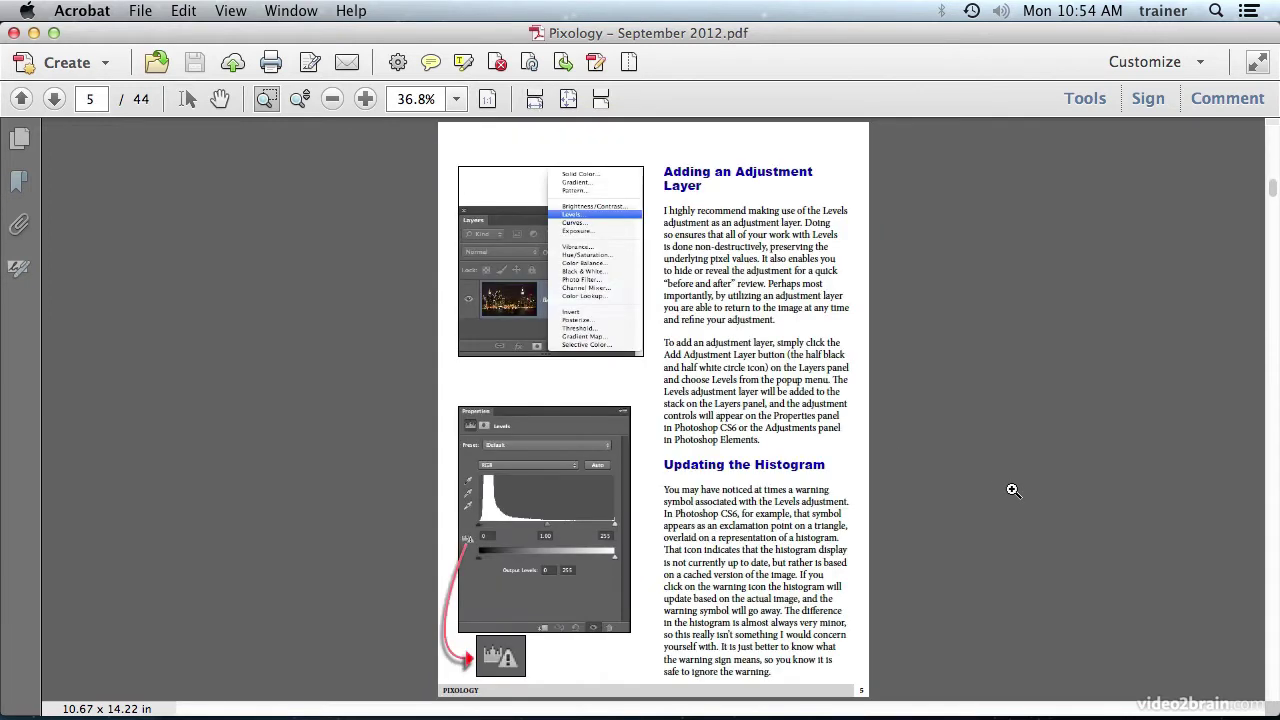
{"action": "scroll", "coordinate": [1013, 490], "scroll_direction": "down", "scroll_amount": 1}
{"action": "scroll", "coordinate": [1013, 490], "scroll_direction": "down", "scroll_amount": 1}
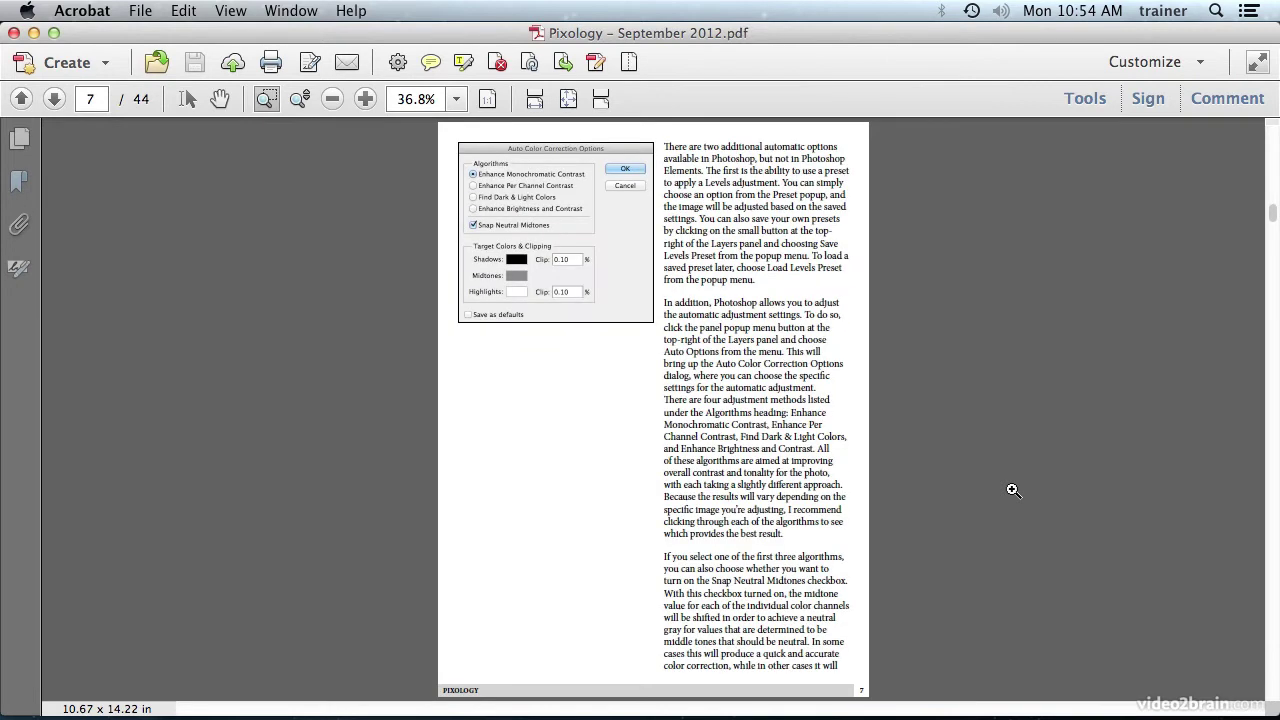
Page forward to page 10, switch the page display to Enable Scrolling, and scroll continuously on to page 11
{"action": "scroll", "coordinate": [1013, 490], "scroll_direction": "down", "scroll_amount": 1}
{"action": "scroll", "coordinate": [1013, 490], "scroll_direction": "down", "scroll_amount": 2}
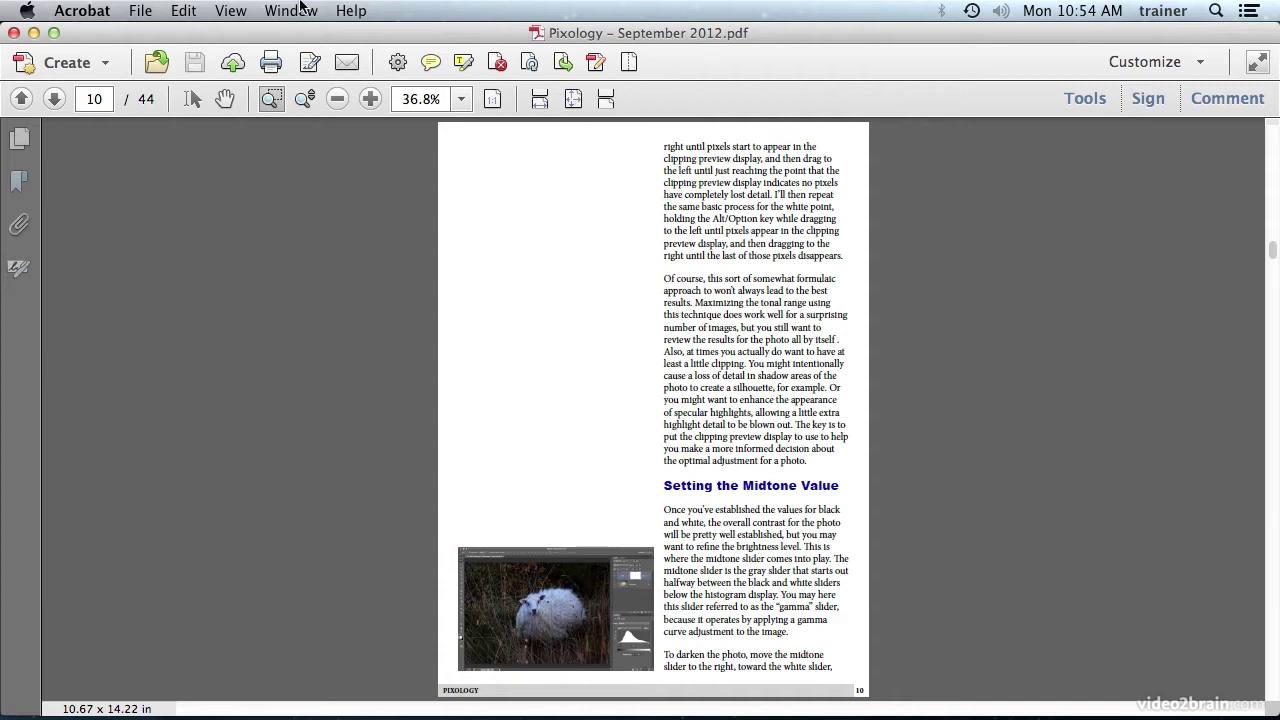
{"action": "left_click", "coordinate": [232, 10]}
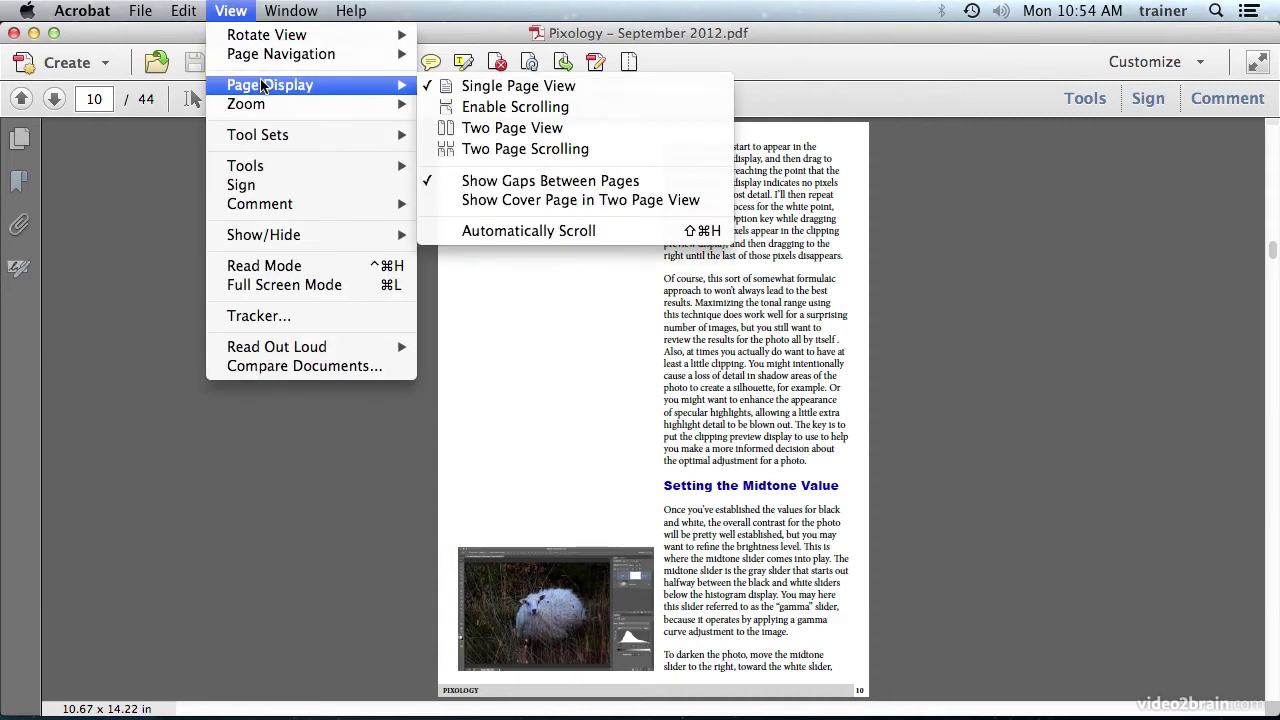
{"action": "left_click", "coordinate": [499, 107]}
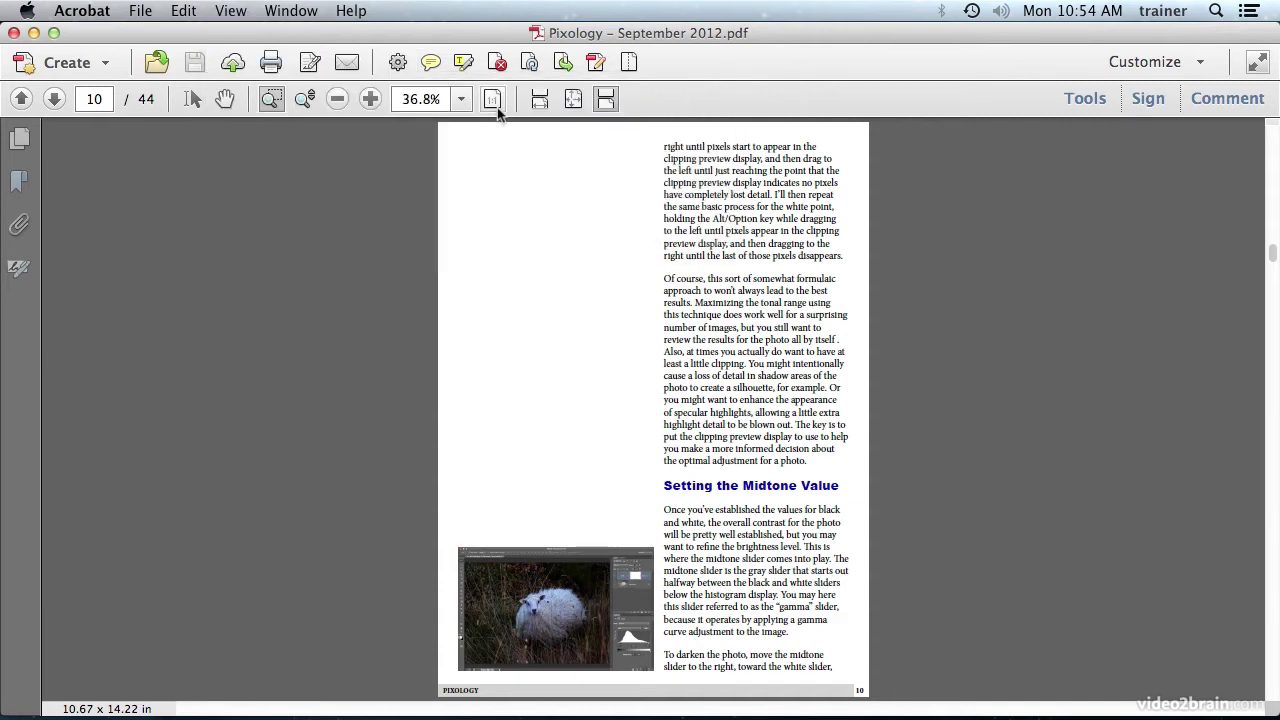
{"action": "scroll", "coordinate": [537, 400], "scroll_direction": "down", "scroll_amount": 4}
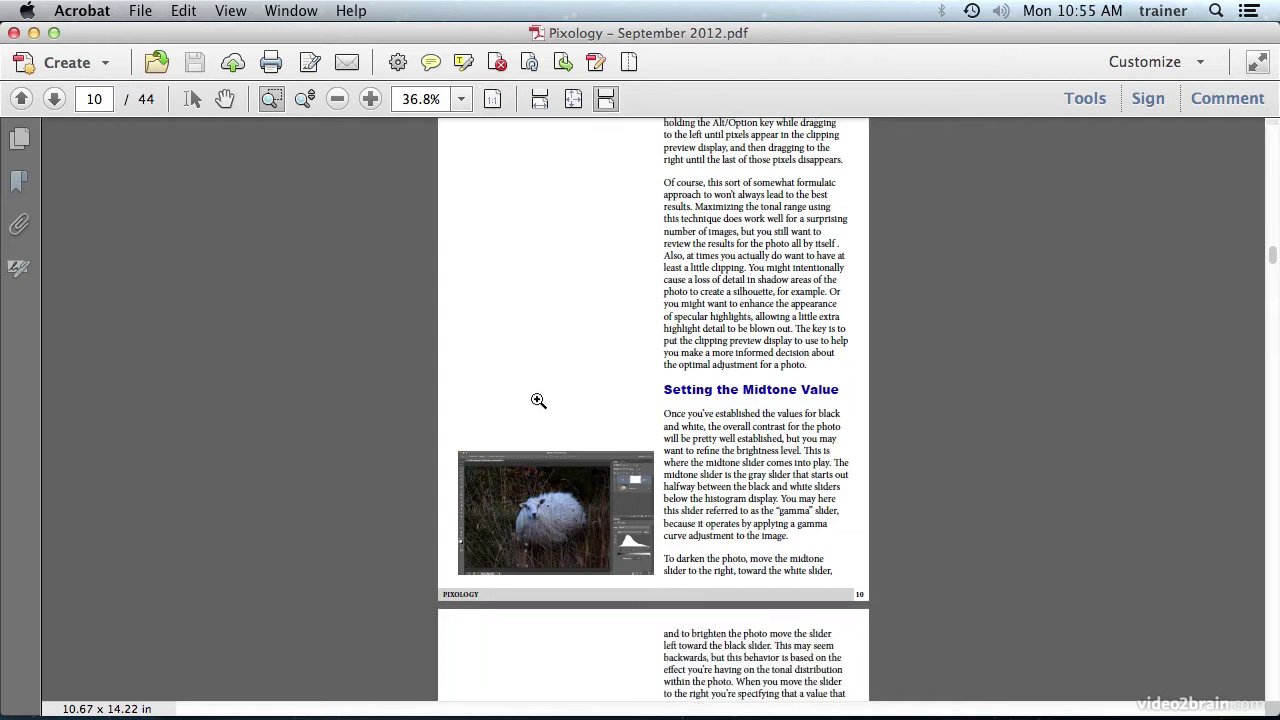
{"action": "scroll", "coordinate": [537, 400], "scroll_direction": "down", "scroll_amount": 4}
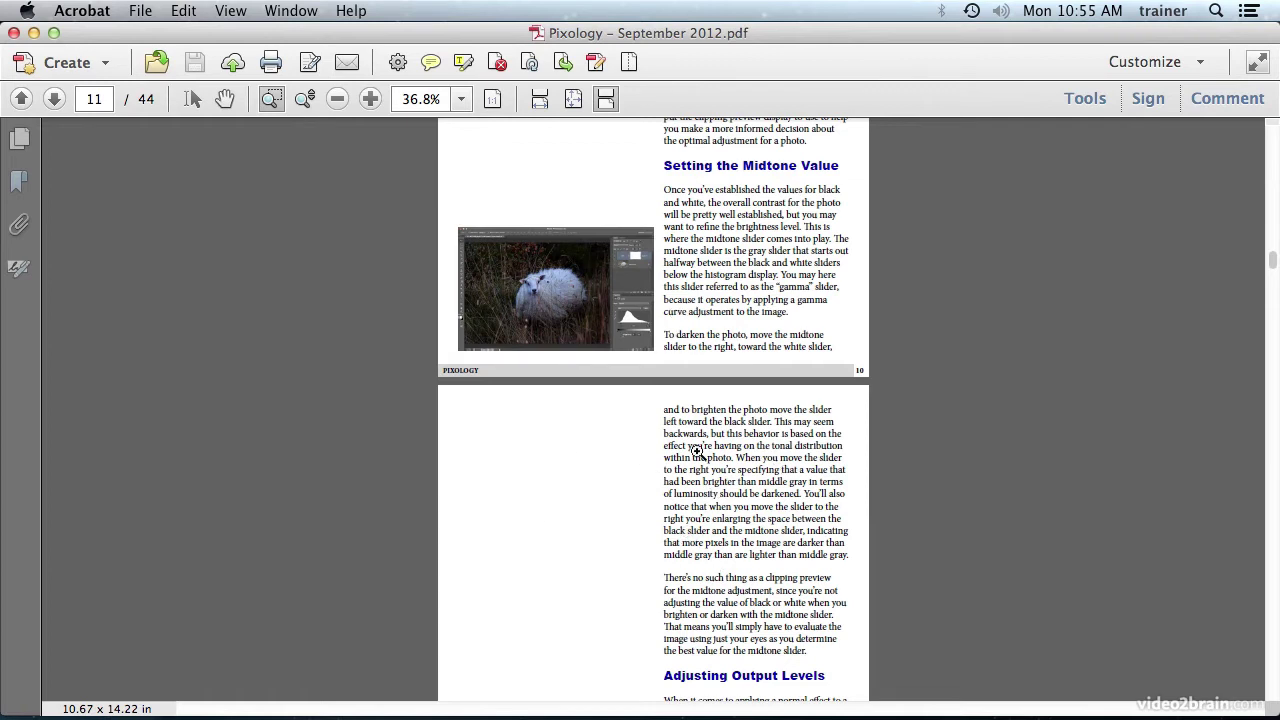
Zoom the document to Fit Width and scroll from page 10 across the page break to page 11
{"action": "left_click", "coordinate": [231, 10]}
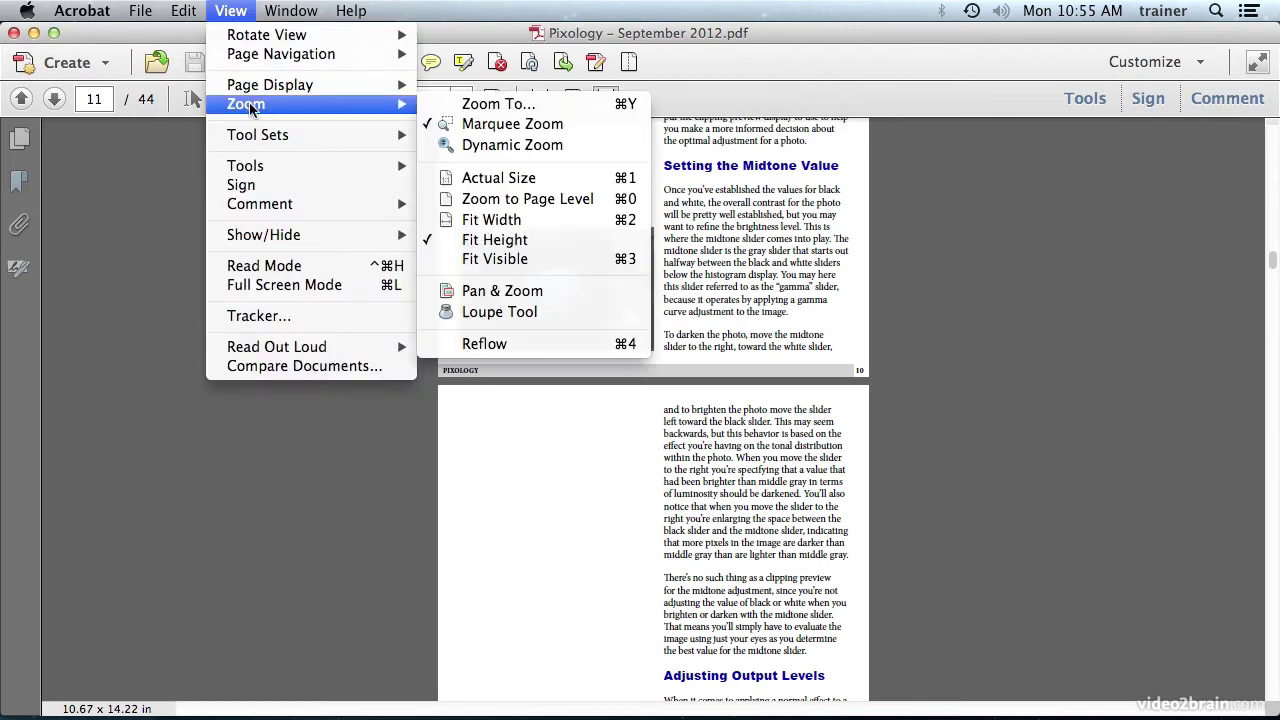
{"action": "left_click", "coordinate": [541, 234]}
{"action": "left_click", "coordinate": [541, 234]}
{"action": "scroll", "coordinate": [625, 526], "scroll_direction": "down", "scroll_amount": 5}
{"action": "scroll", "coordinate": [625, 526], "scroll_direction": "down", "scroll_amount": 4}
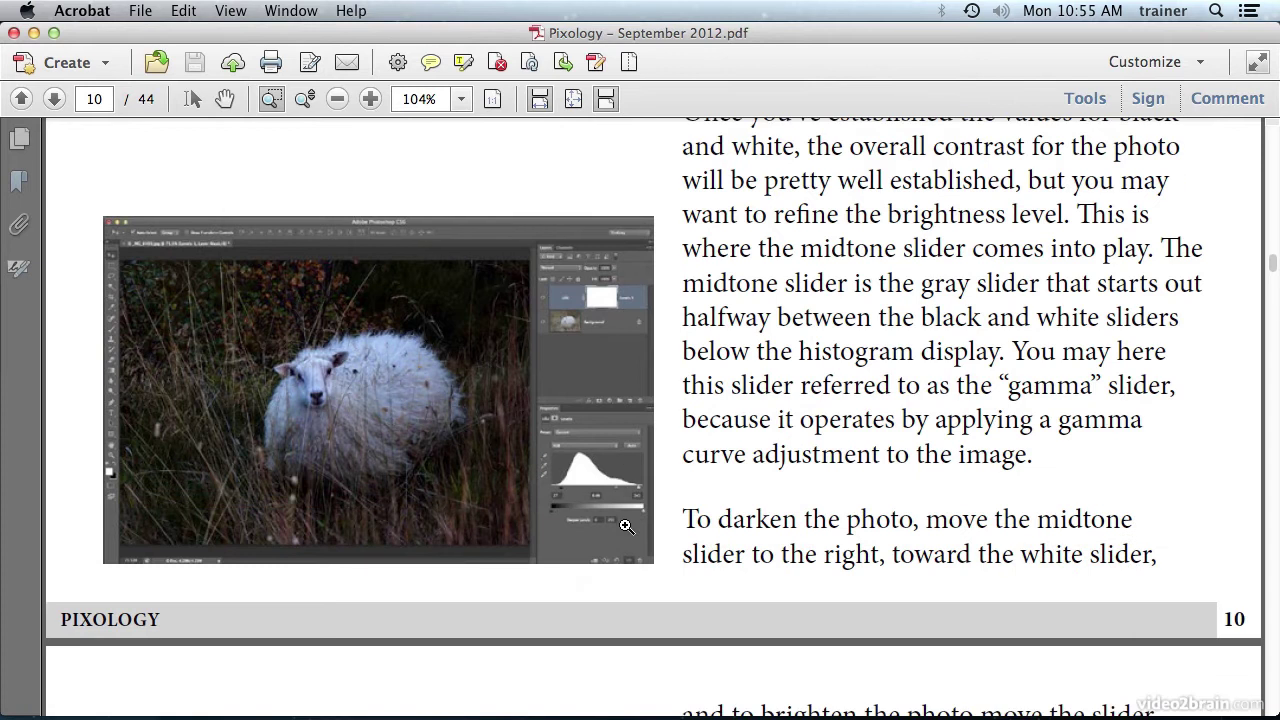
{"action": "scroll", "coordinate": [625, 526], "scroll_direction": "down", "scroll_amount": 2}
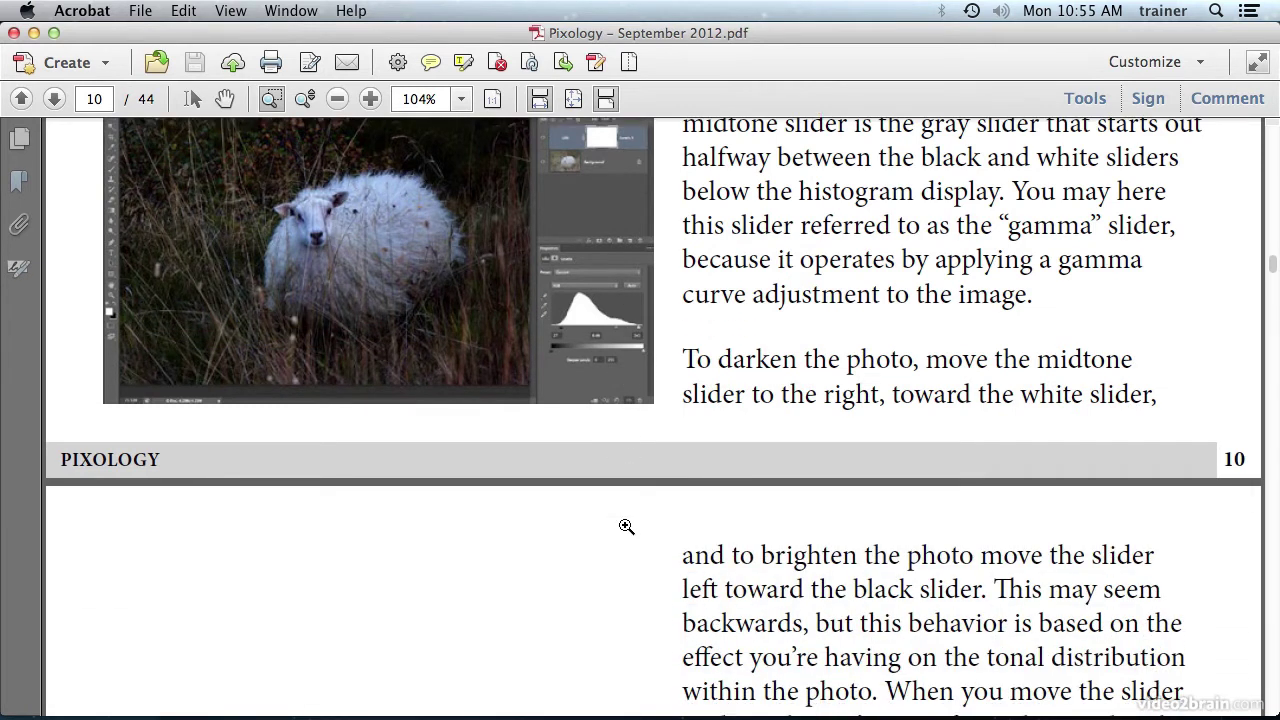
{"action": "scroll", "coordinate": [626, 526], "scroll_direction": "down", "scroll_amount": 2}
{"action": "scroll", "coordinate": [626, 526], "scroll_direction": "down", "scroll_amount": 2}
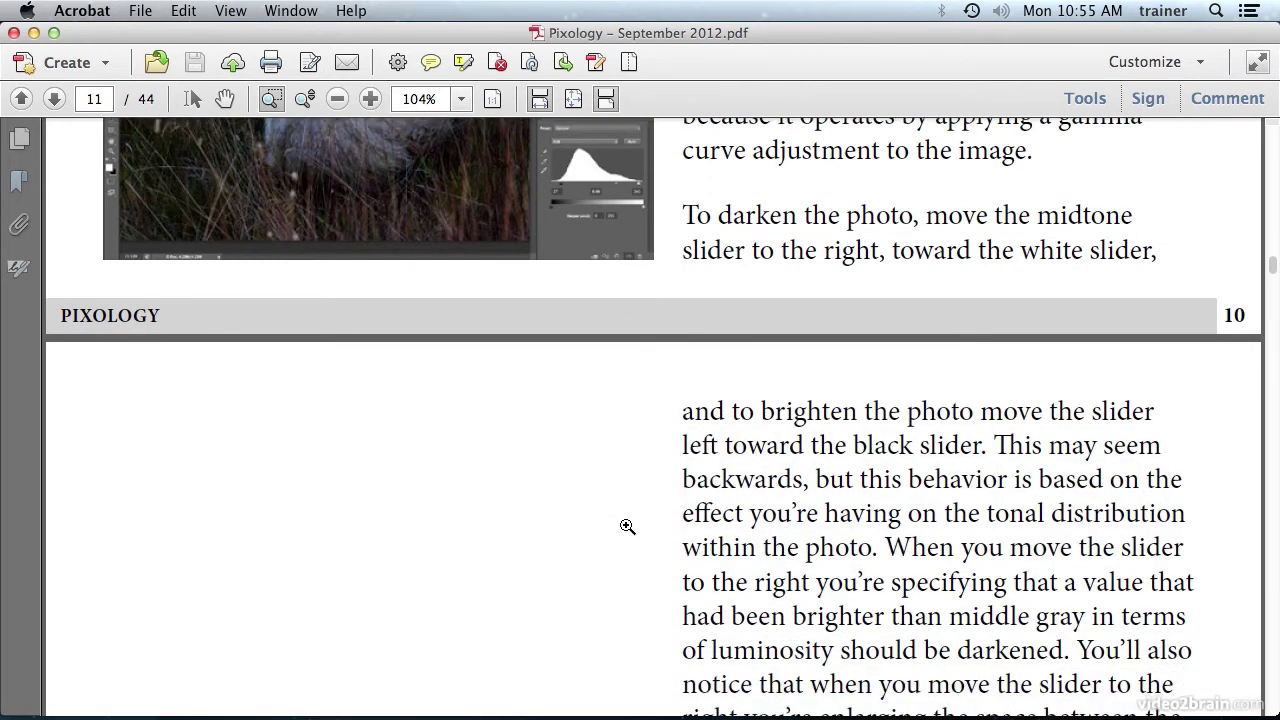
Switch the page display to Two Page View, showing pages 11 and 12 side by side
{"action": "left_click", "coordinate": [233, 10]}
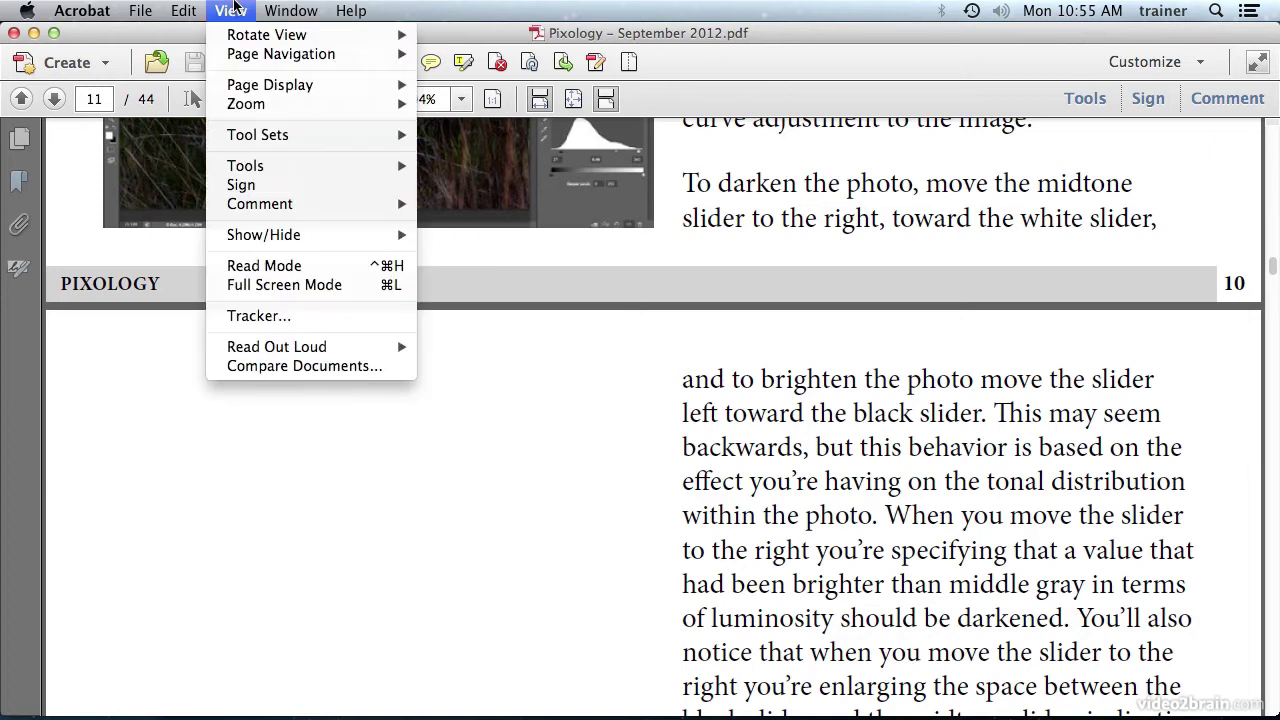
{"action": "mouse_move", "coordinate": [300, 85]}
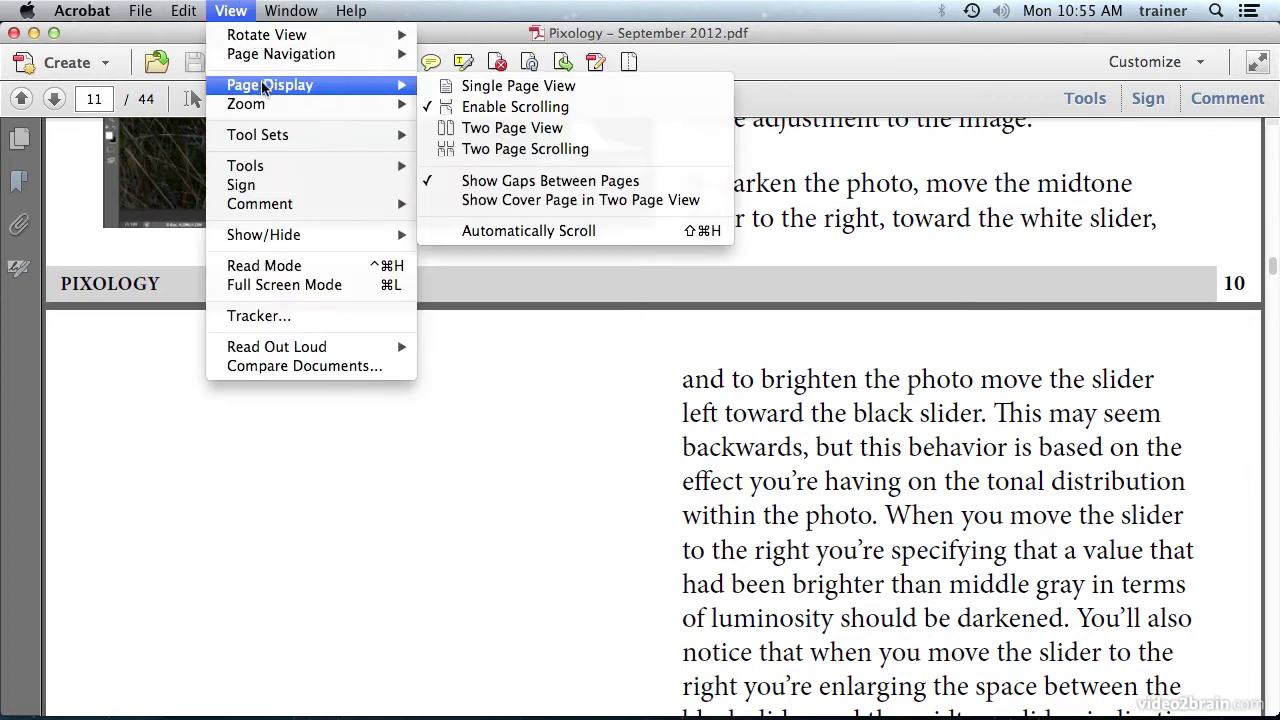
{"action": "left_click", "coordinate": [512, 128]}
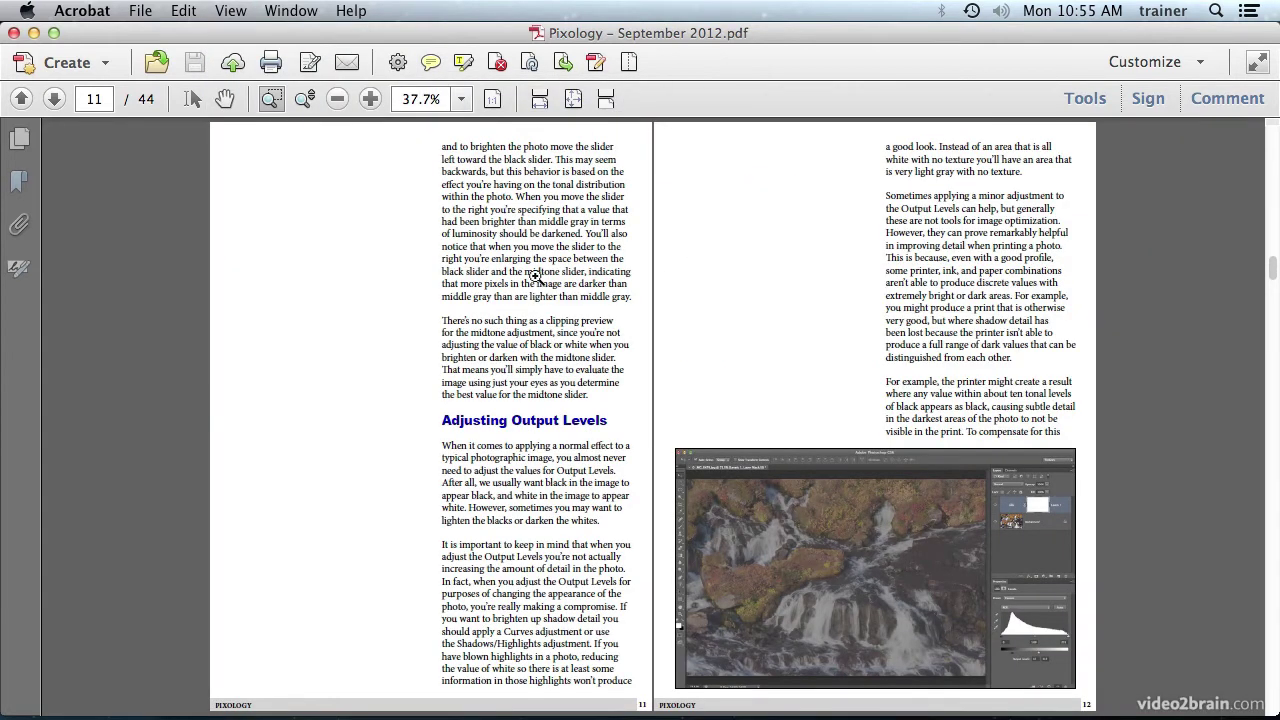
Switch the page display to Two Page Scrolling and scroll through the magazine to page 21
{"action": "left_click", "coordinate": [228, 10]}
{"action": "mouse_move", "coordinate": [250, 89]}
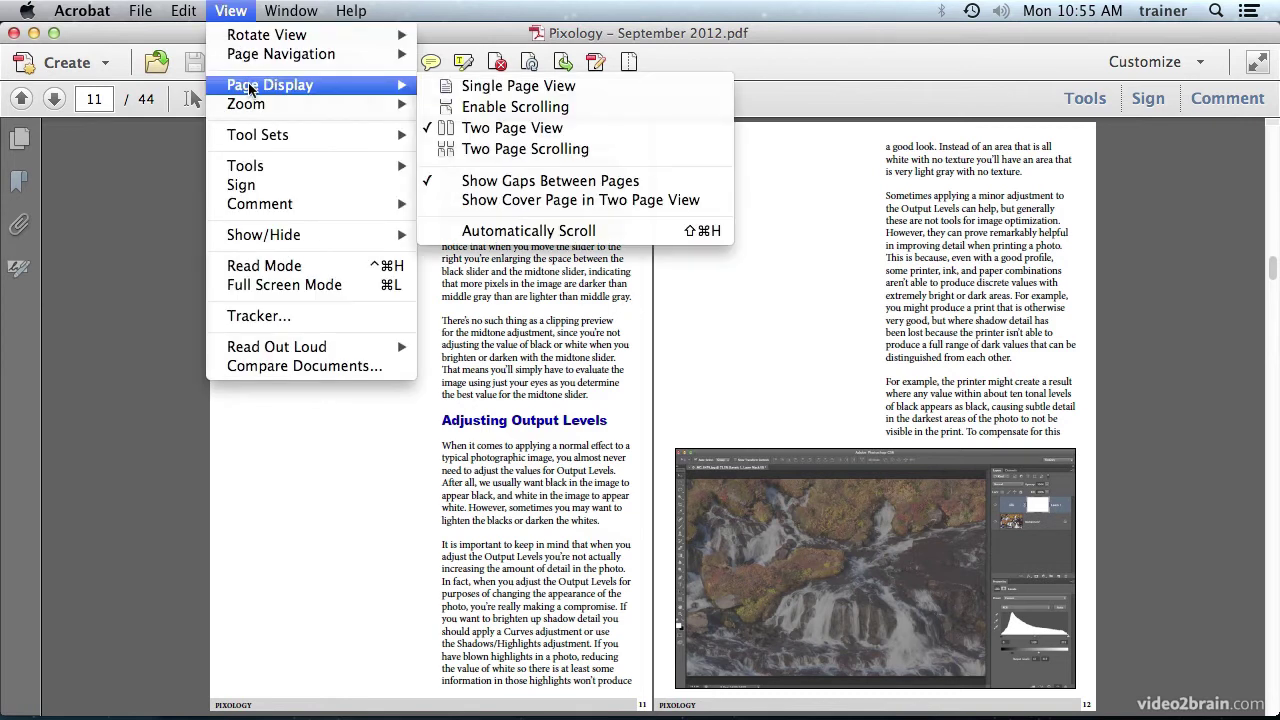
{"action": "left_click", "coordinate": [560, 150]}
{"action": "scroll", "coordinate": [585, 452], "scroll_direction": "down", "scroll_amount": 10}
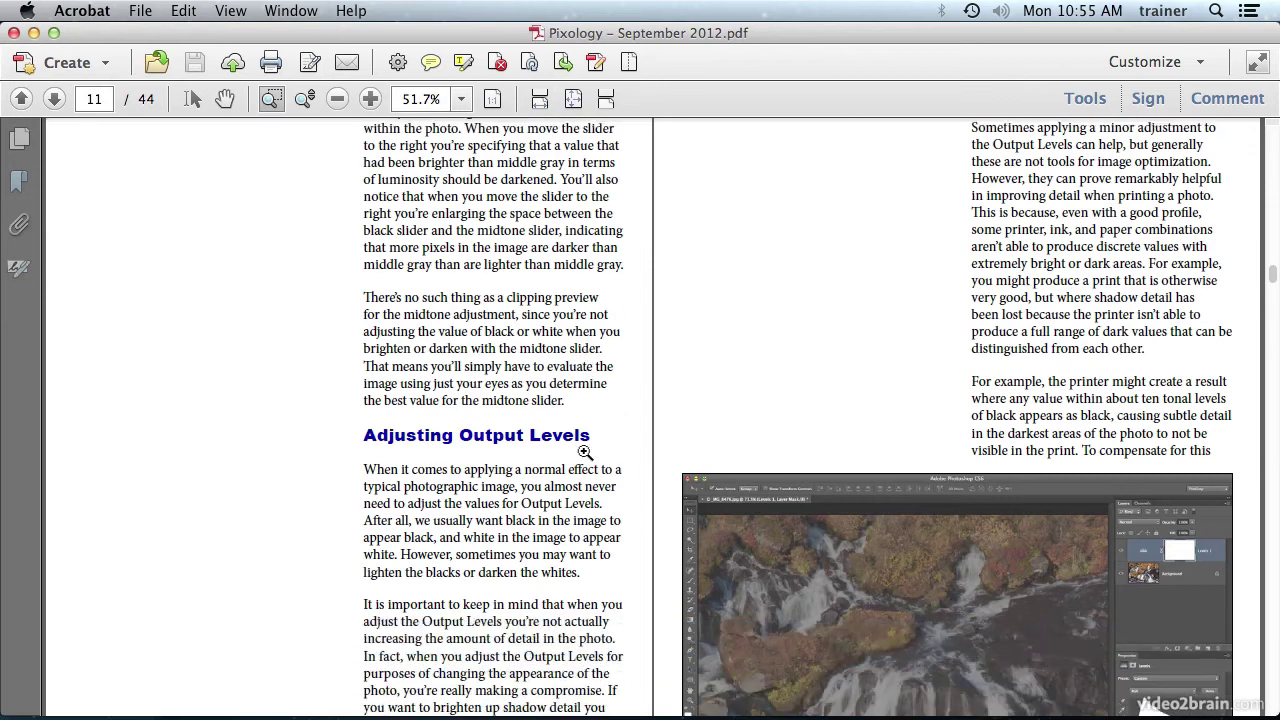
{"action": "scroll", "coordinate": [585, 452], "scroll_direction": "down", "scroll_amount": 4}
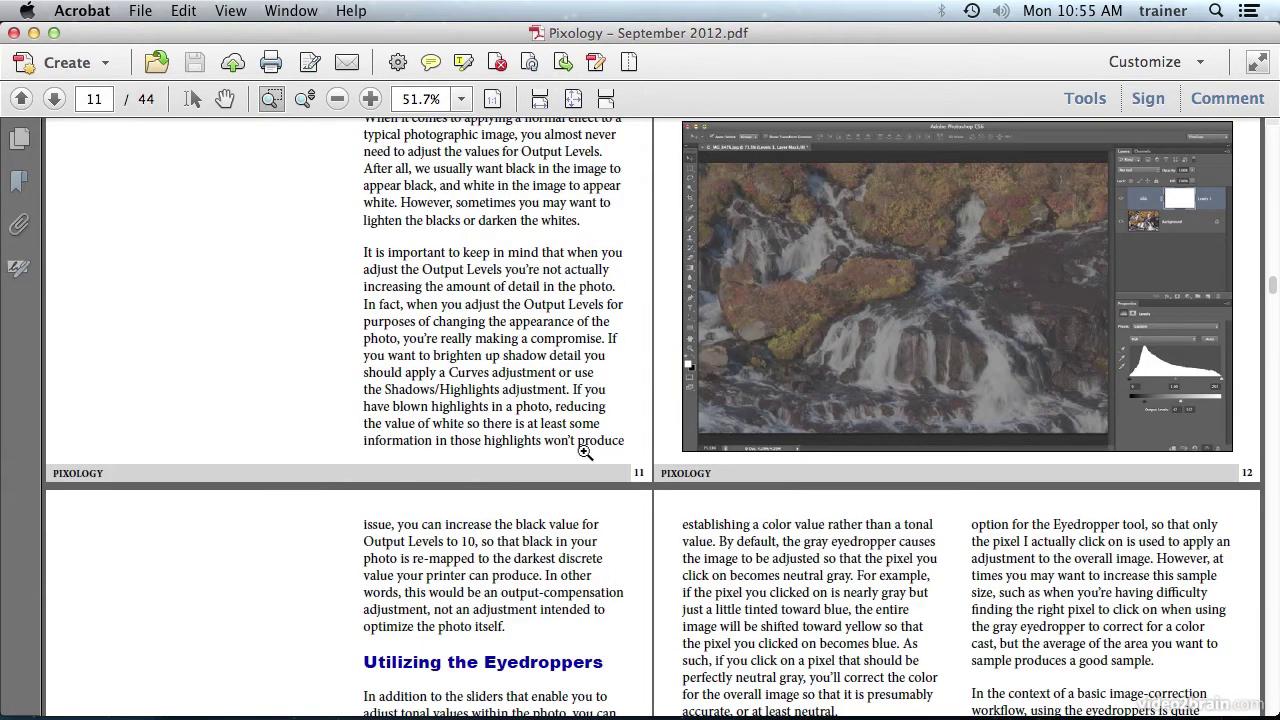
{"action": "scroll", "coordinate": [585, 452], "scroll_direction": "down", "scroll_amount": 6}
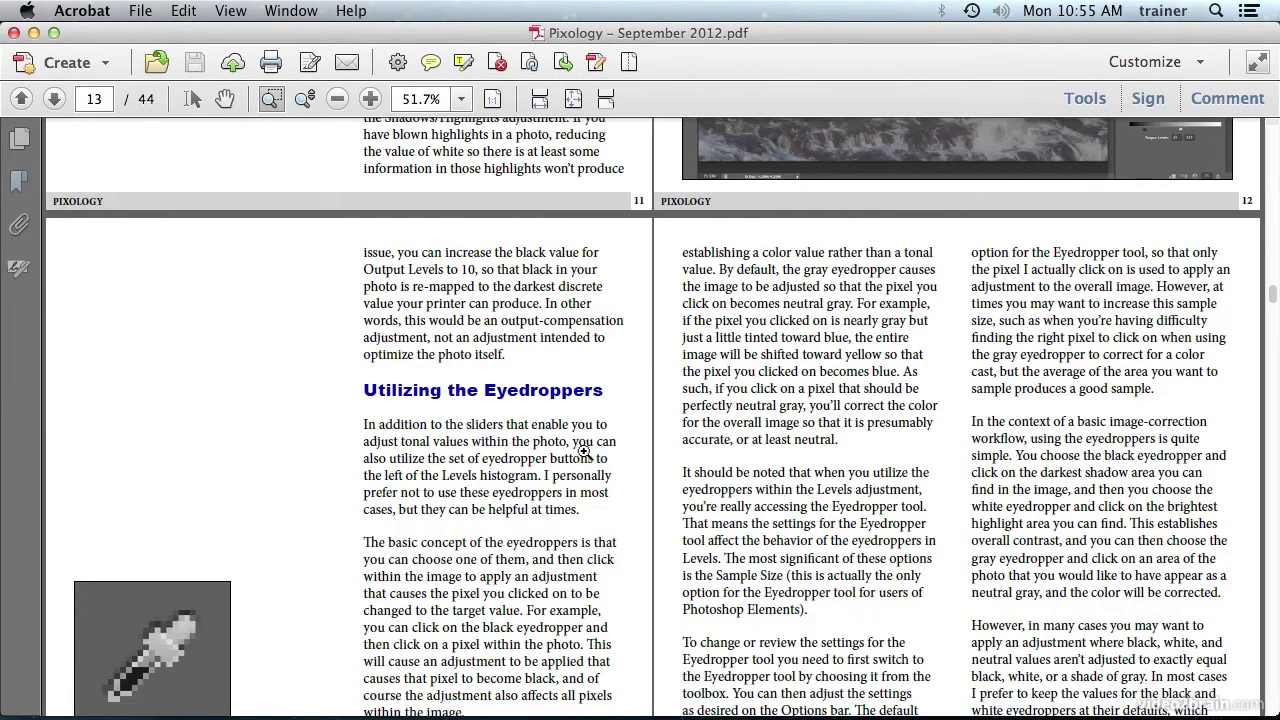
{"action": "left_click_drag", "start_coordinate": [1274, 298], "coordinate": [1272, 410]}
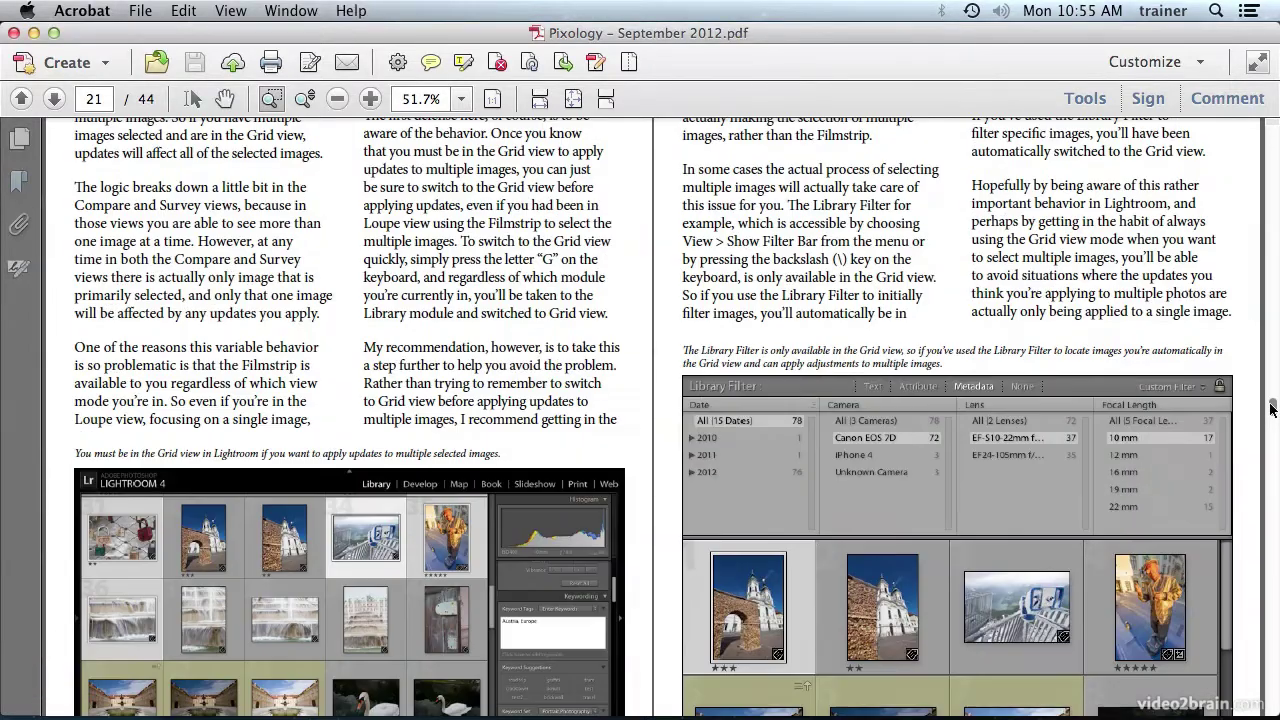
Return the page display from two pages to single-page continuous scrolling with Enable Scrolling
{"action": "left_click", "coordinate": [245, 10]}
{"action": "mouse_move", "coordinate": [258, 88]}
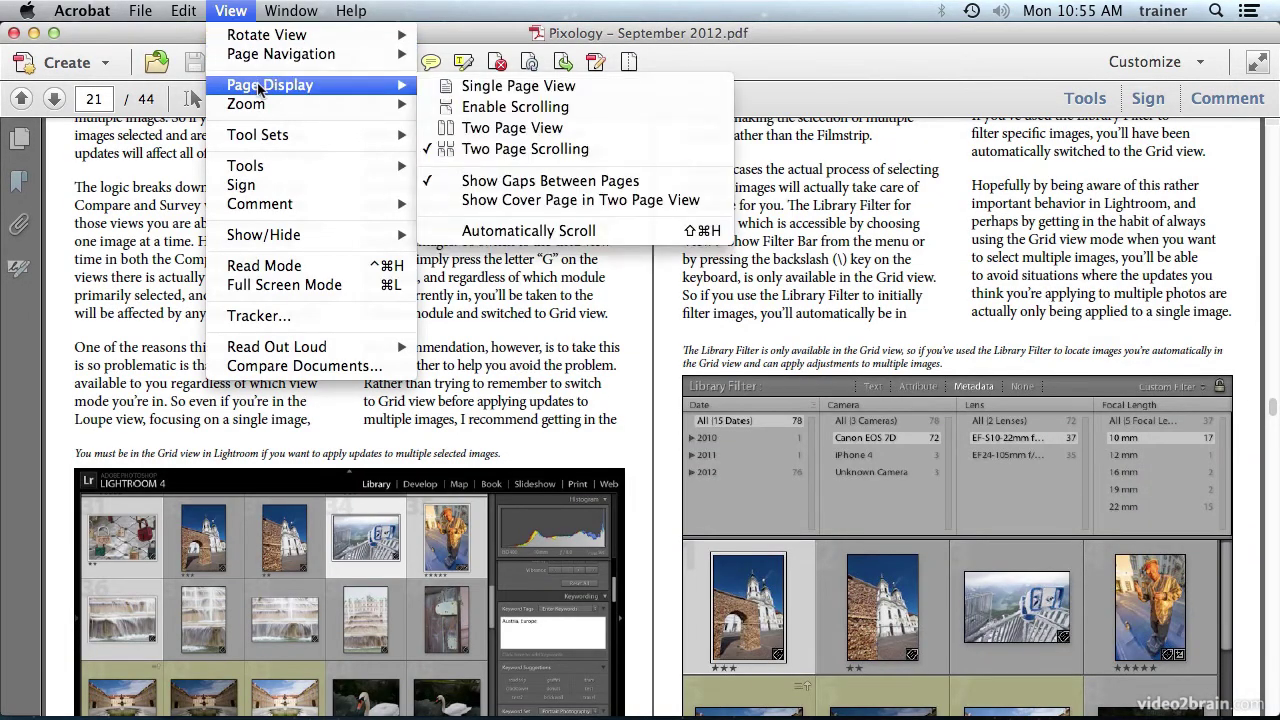
{"action": "left_click", "coordinate": [518, 106]}
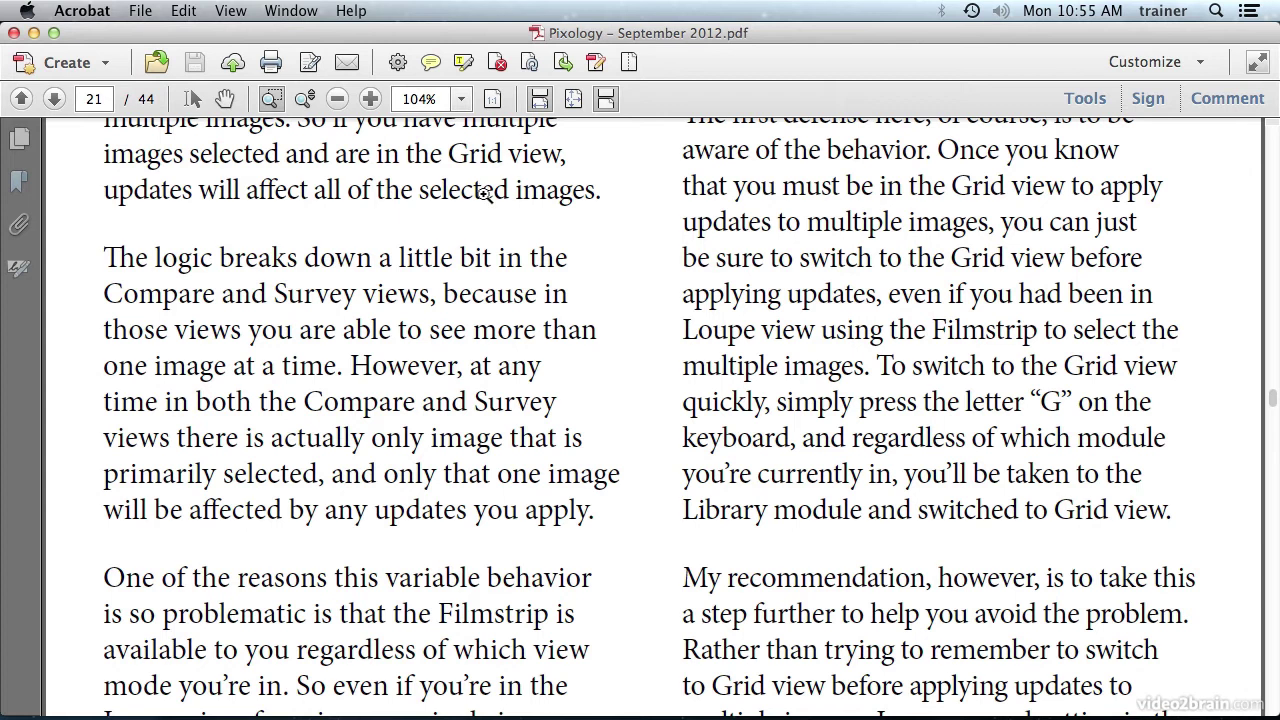
Scroll the magazine automatically from page 21 to page 23, and turn Automatically Scroll off there
{"action": "left_click", "coordinate": [229, 10]}
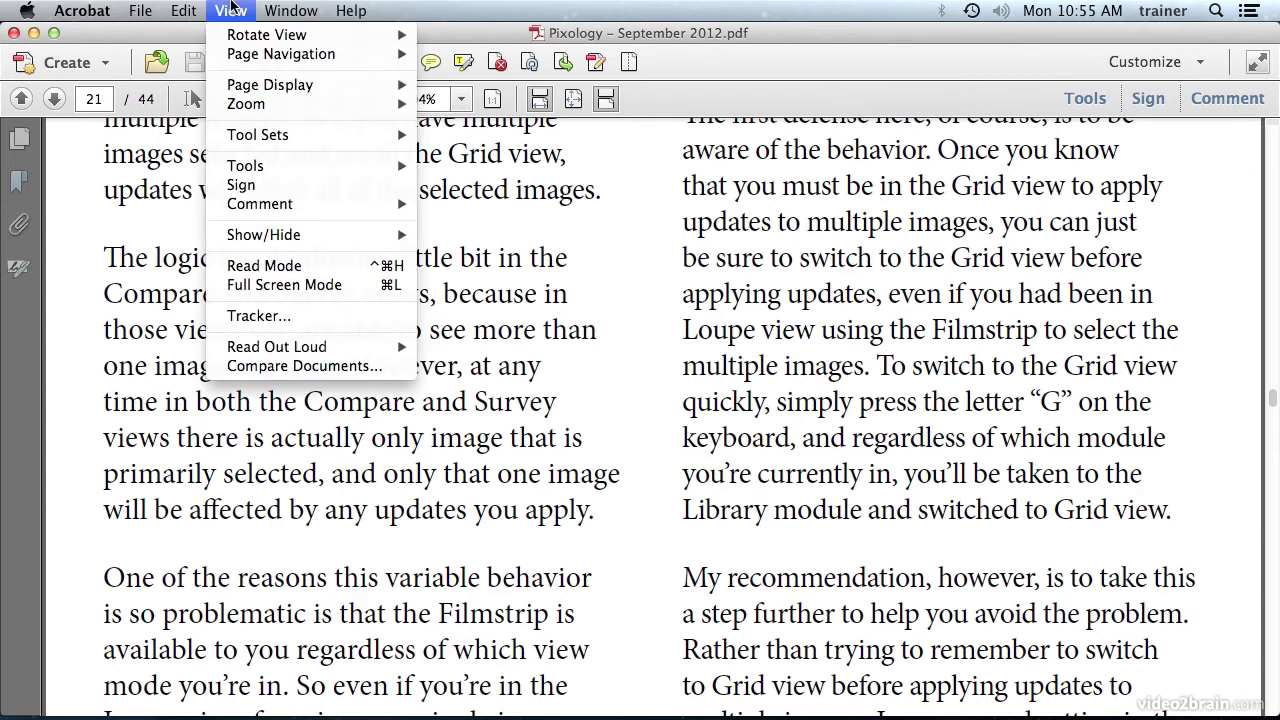
{"action": "mouse_move", "coordinate": [260, 88]}
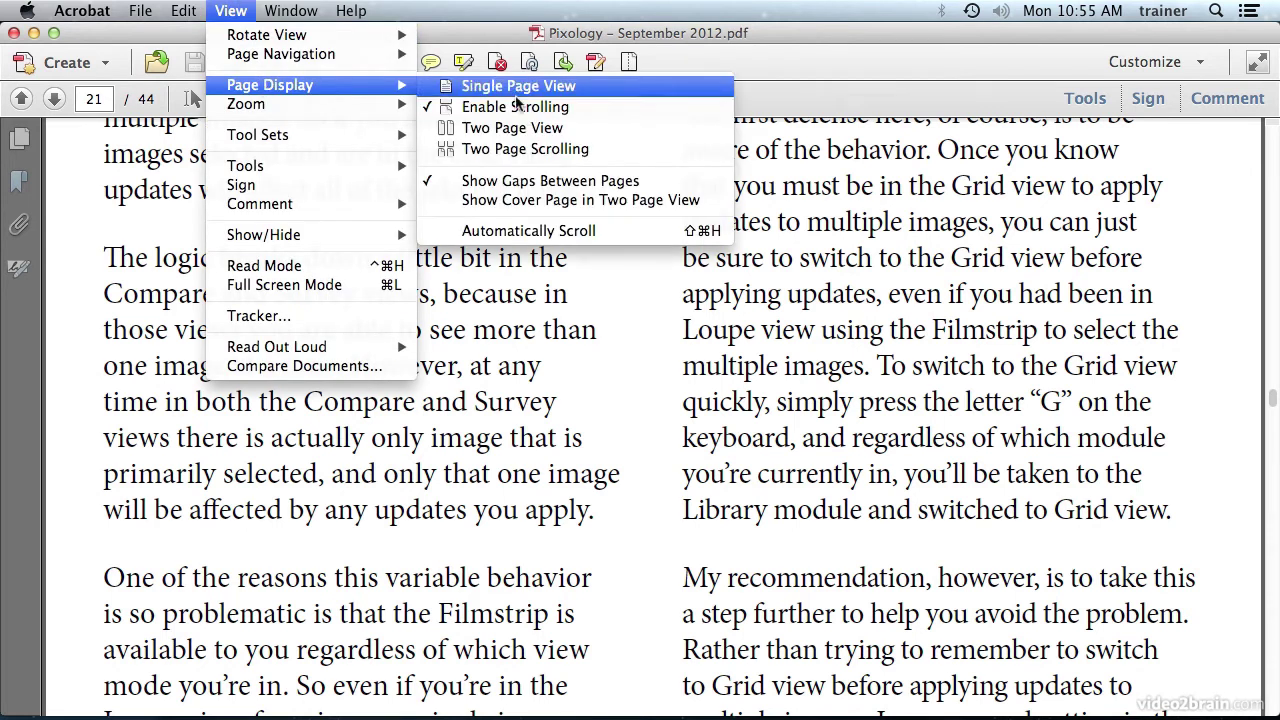
{"action": "left_click", "coordinate": [619, 230]}
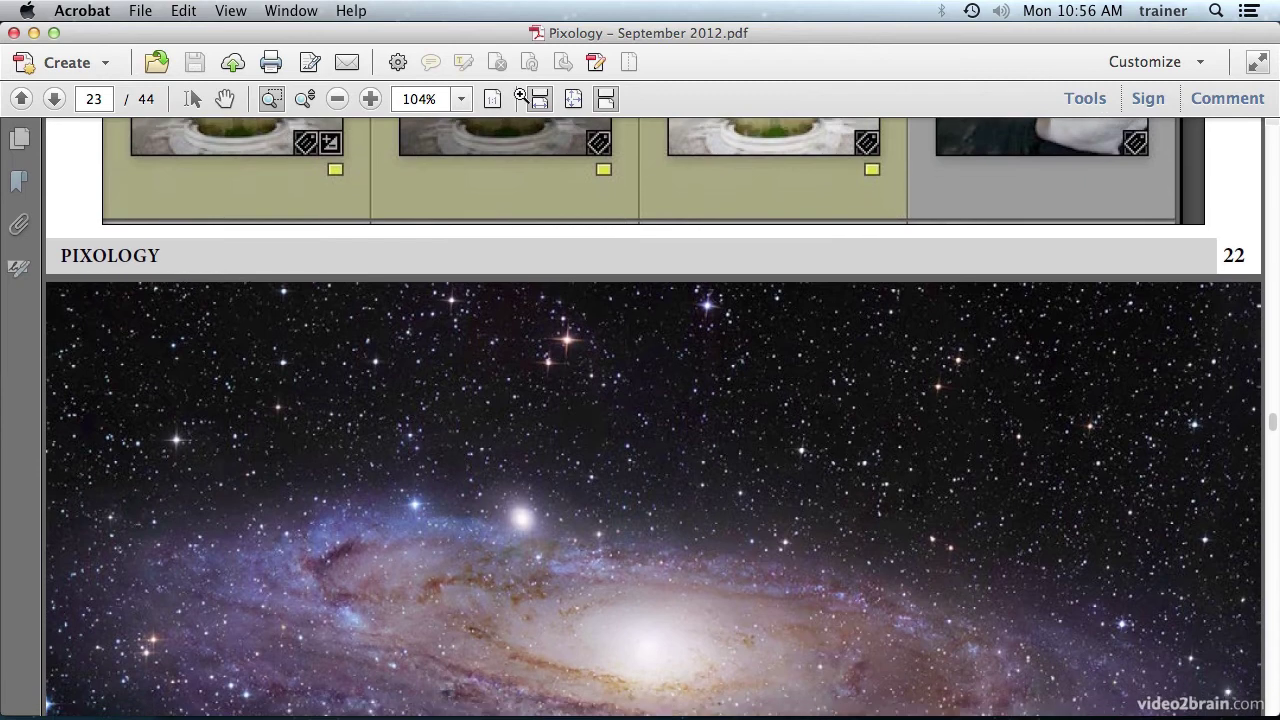
{"action": "left_click", "coordinate": [230, 10]}
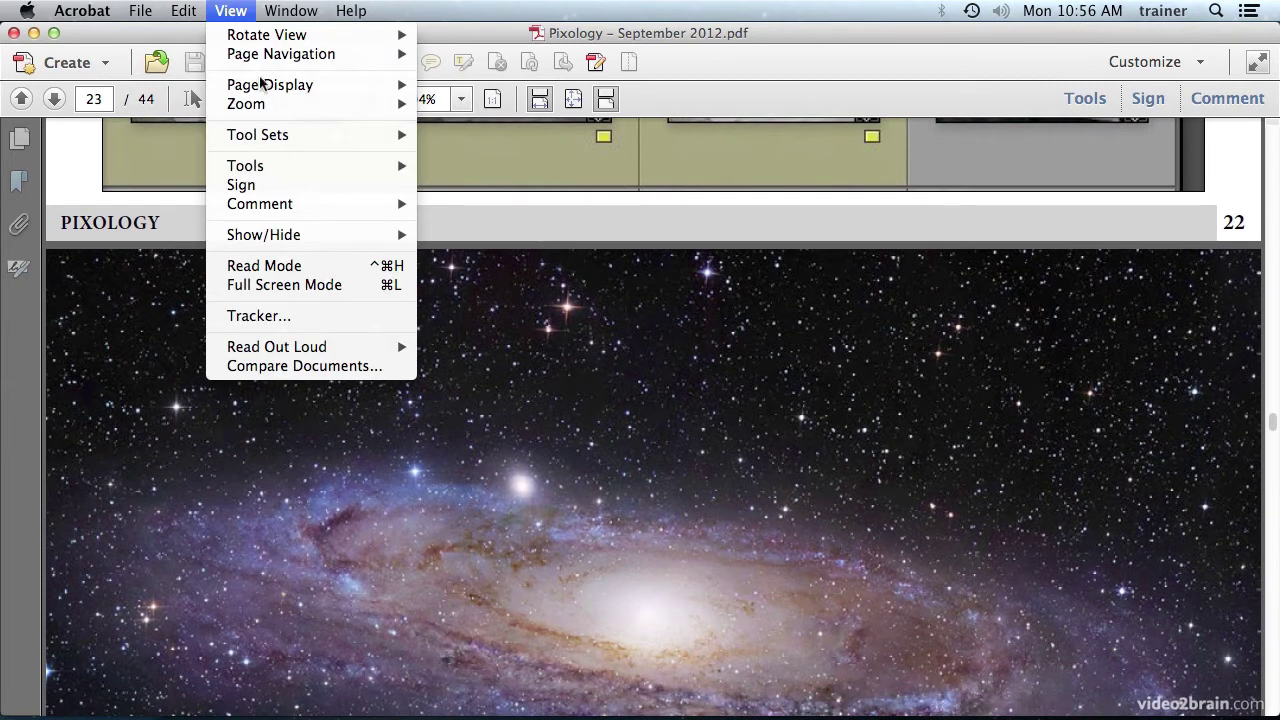
{"action": "mouse_move", "coordinate": [267, 90]}
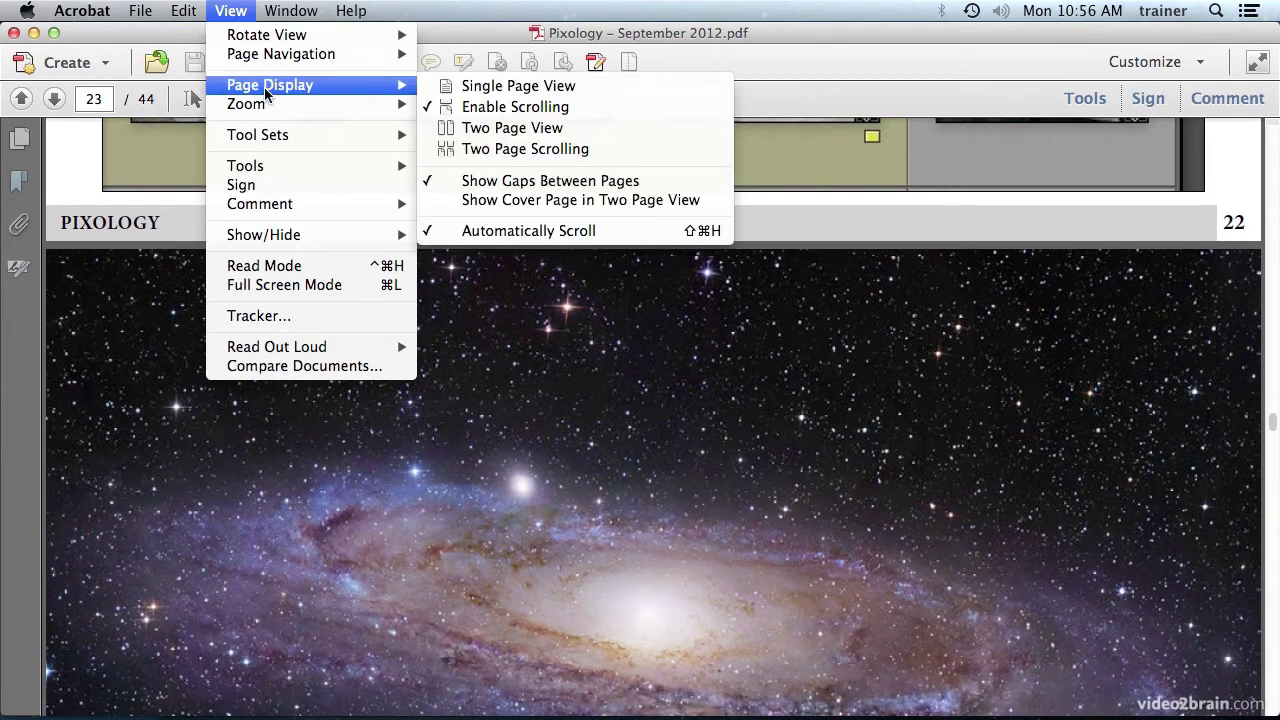
{"action": "left_click", "coordinate": [602, 229]}
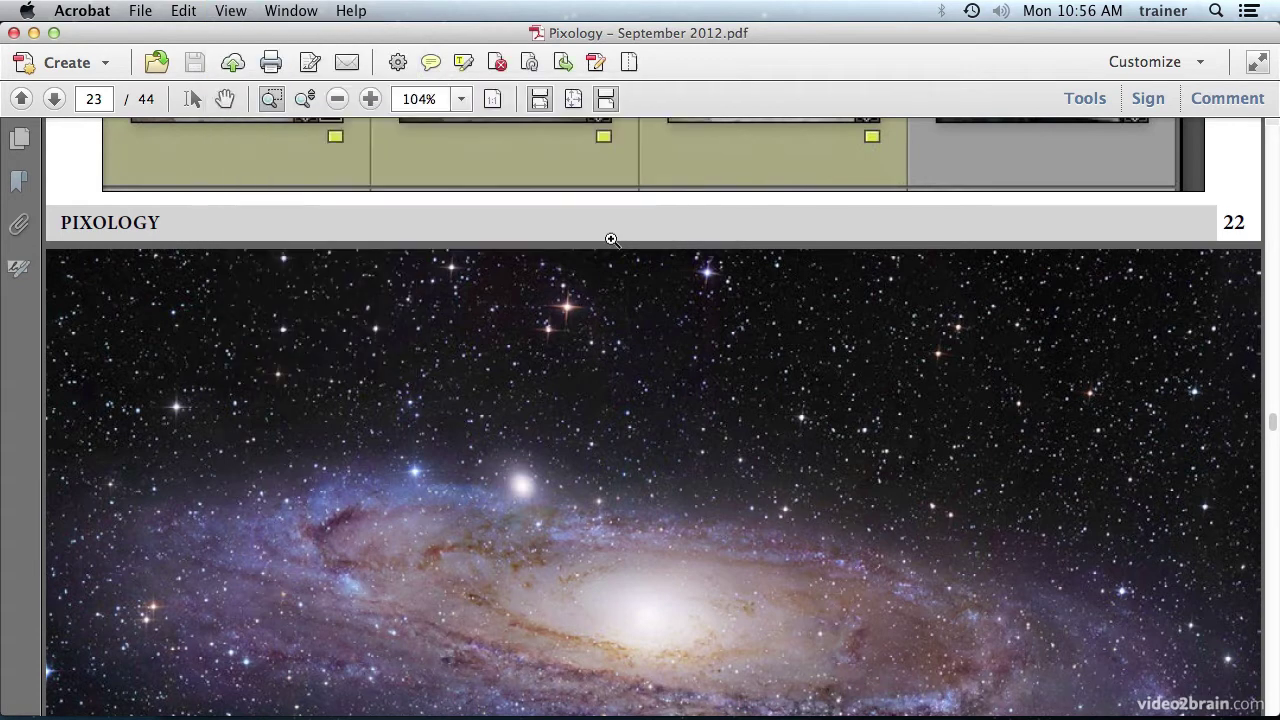
Turn off Show Gaps Between Pages at the break between pages 22 and 23, and turn it back on
{"action": "left_click", "coordinate": [230, 10]}
{"action": "mouse_move", "coordinate": [265, 92]}
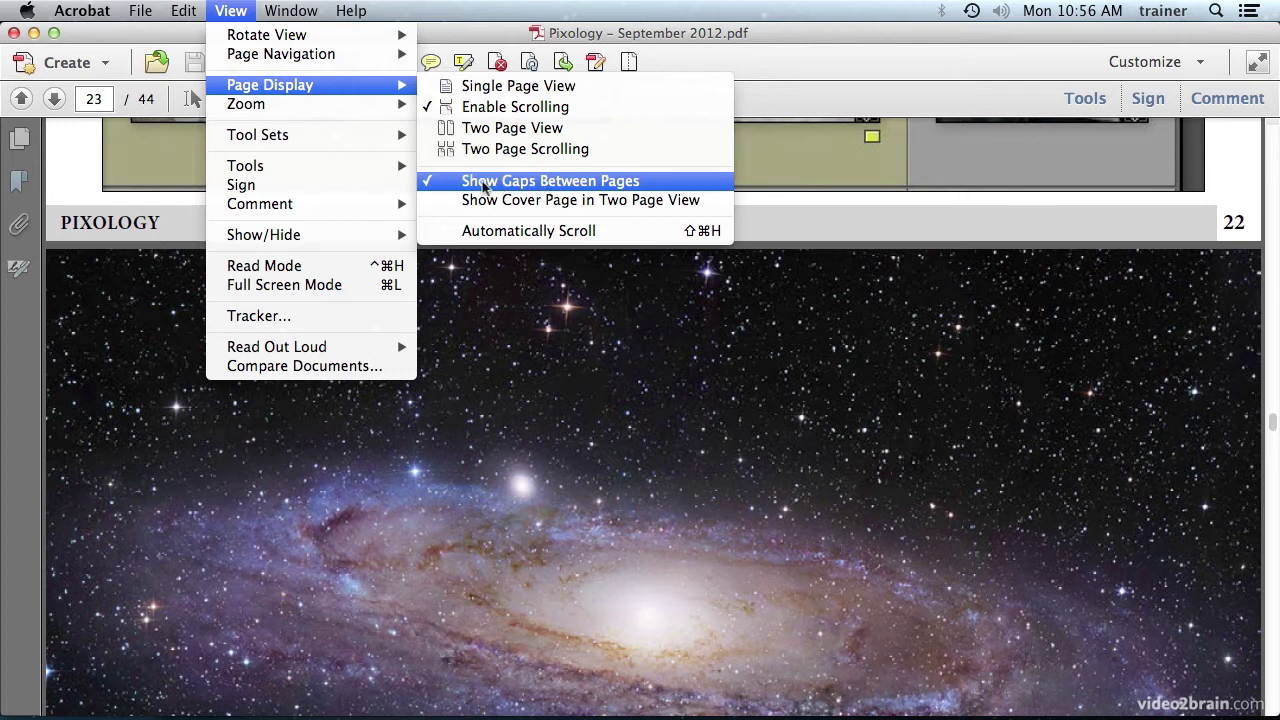
{"action": "left_click", "coordinate": [546, 181]}
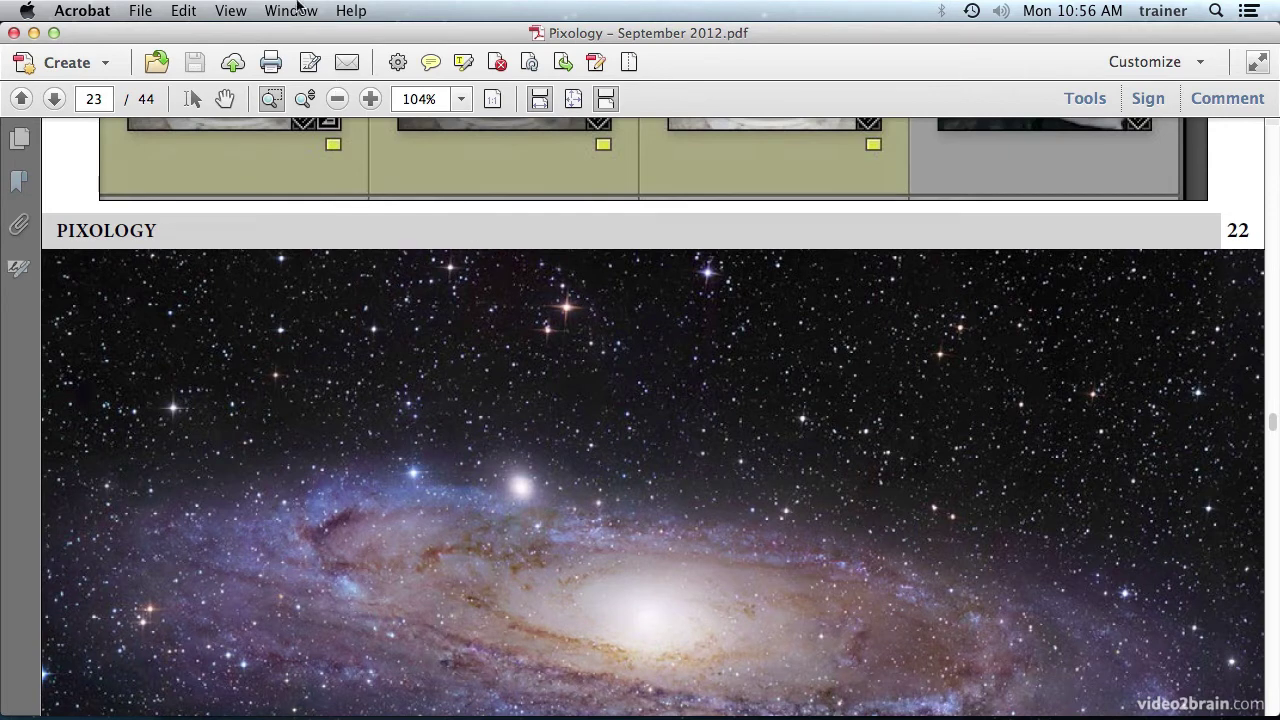
{"action": "left_click", "coordinate": [231, 10]}
{"action": "mouse_move", "coordinate": [244, 90]}
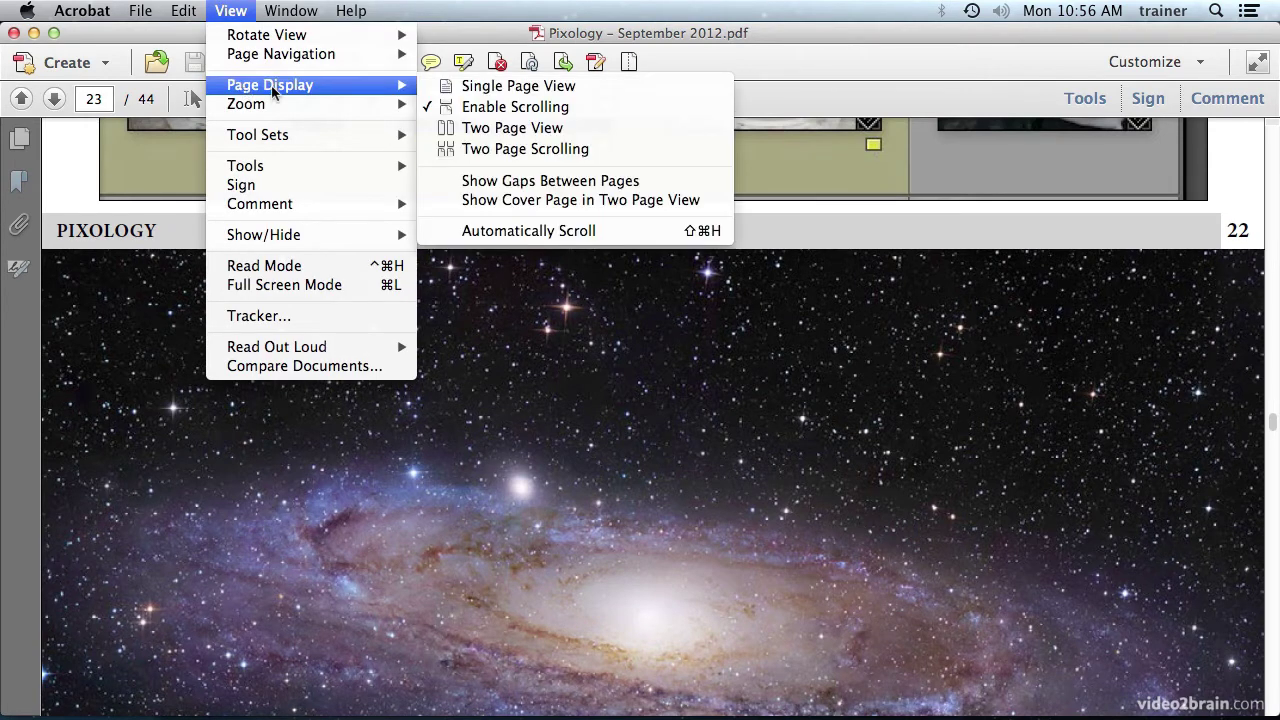
{"action": "left_click", "coordinate": [568, 184]}
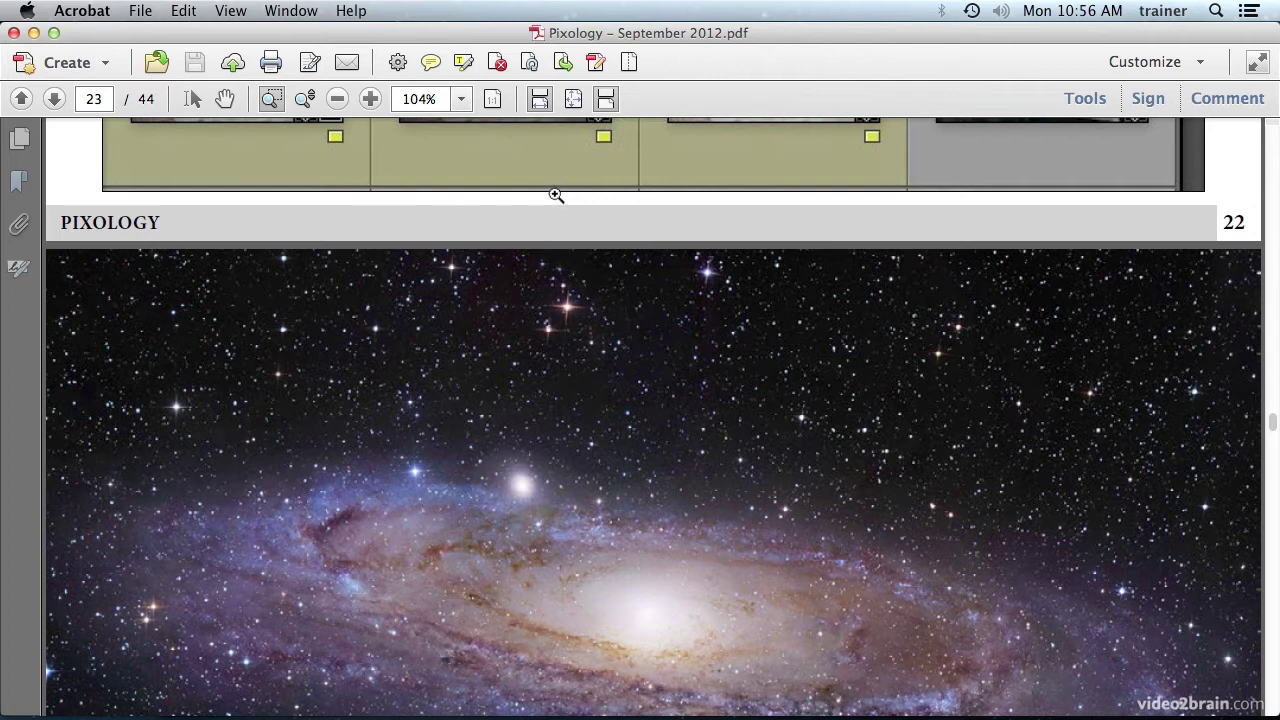
Zoom page 23 to Fit Height and switch the page display to Single Page View
{"action": "left_click", "coordinate": [231, 10]}
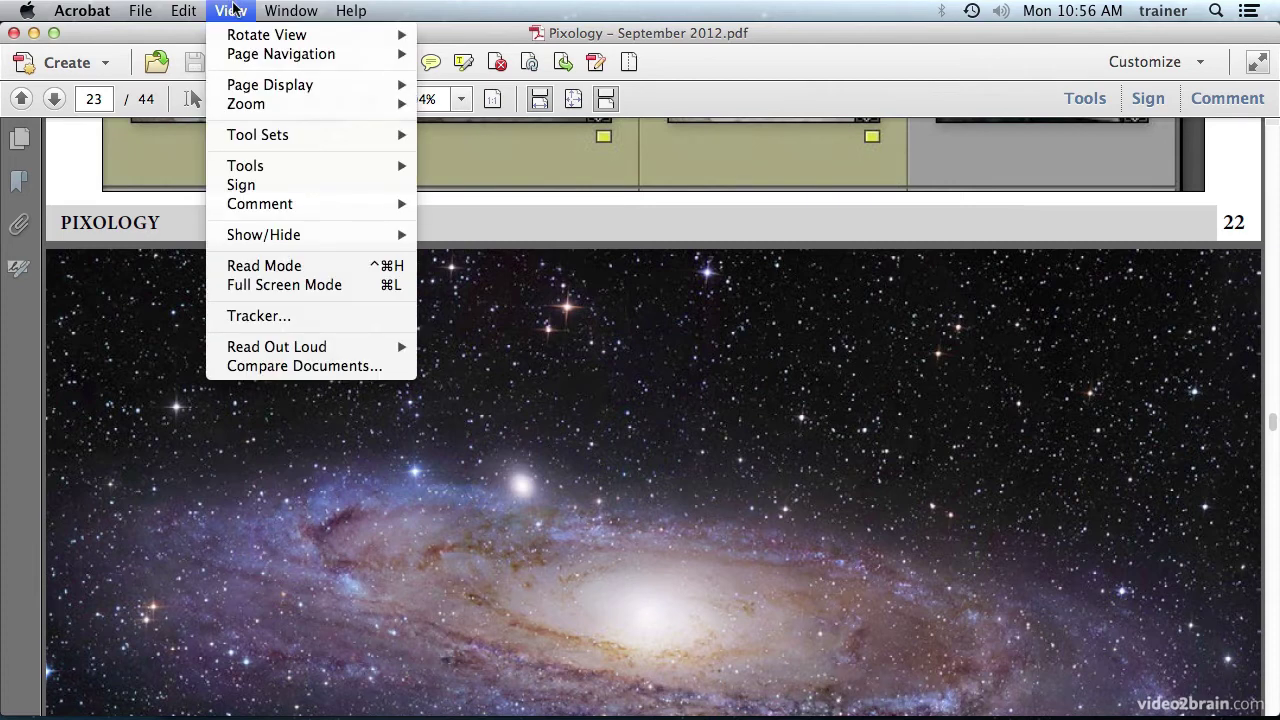
{"action": "mouse_move", "coordinate": [262, 110]}
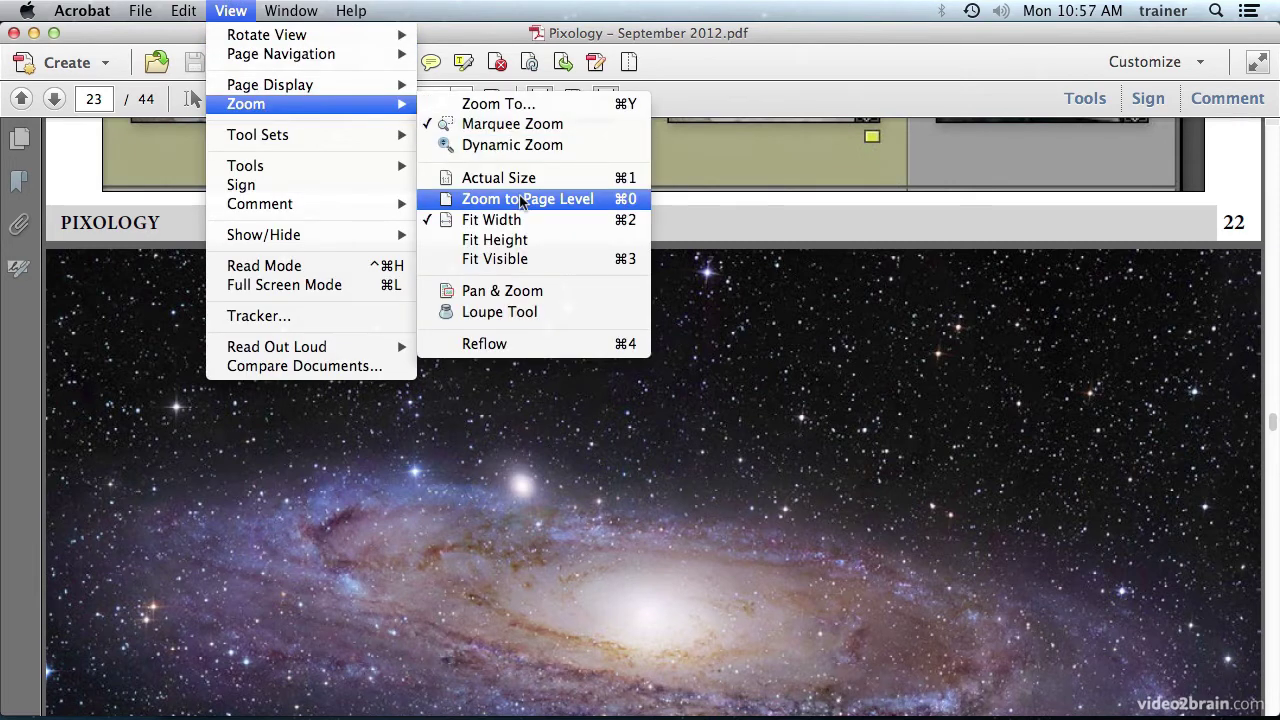
{"action": "left_click", "coordinate": [510, 240]}
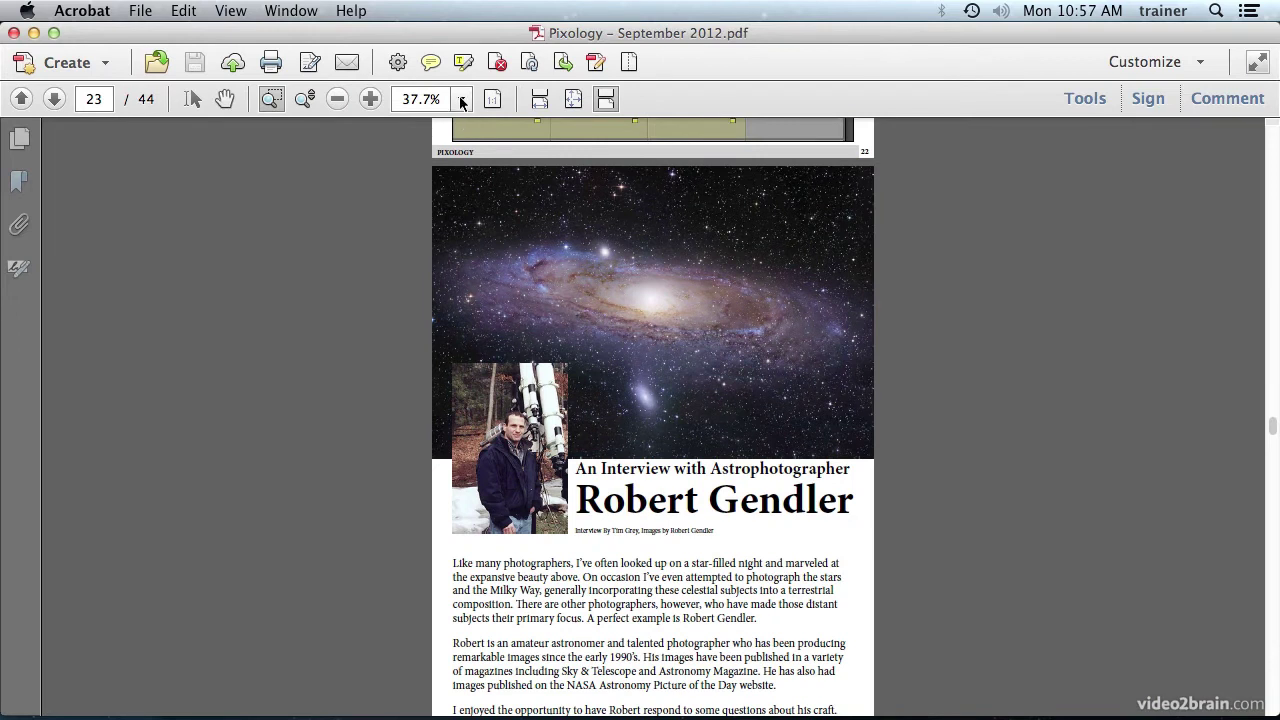
{"action": "left_click", "coordinate": [250, 10]}
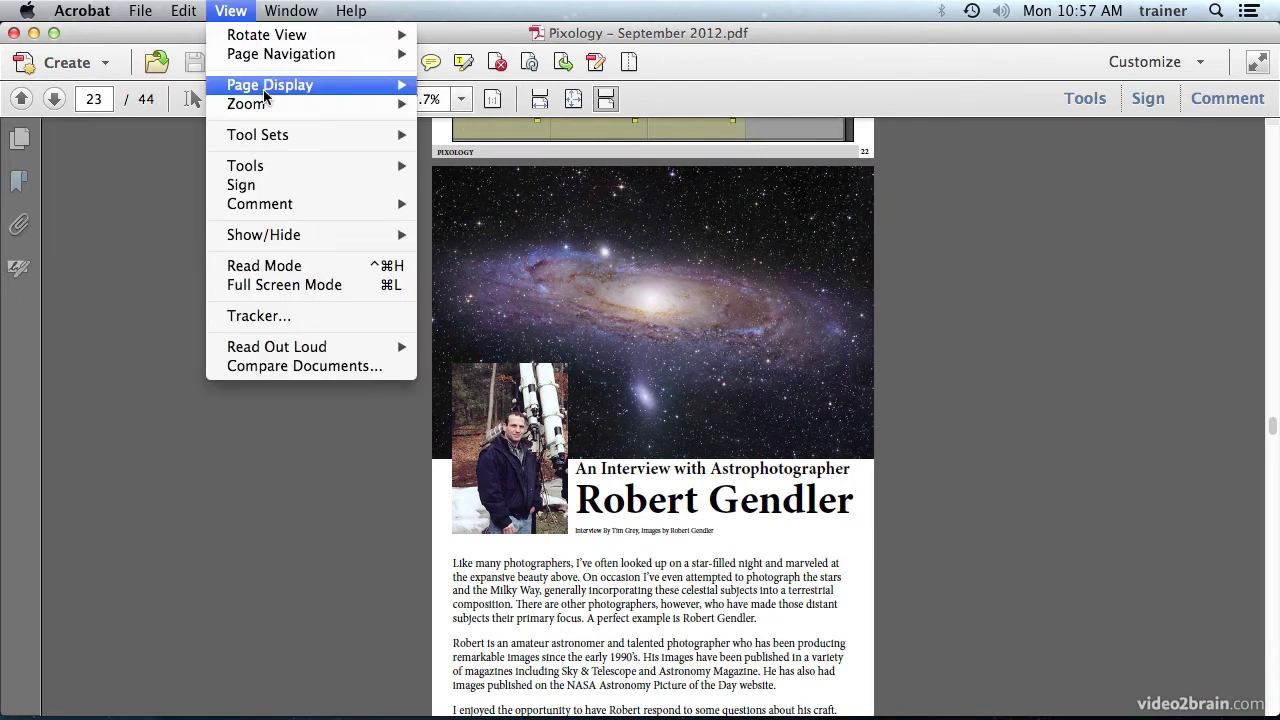
{"action": "mouse_move", "coordinate": [265, 95]}
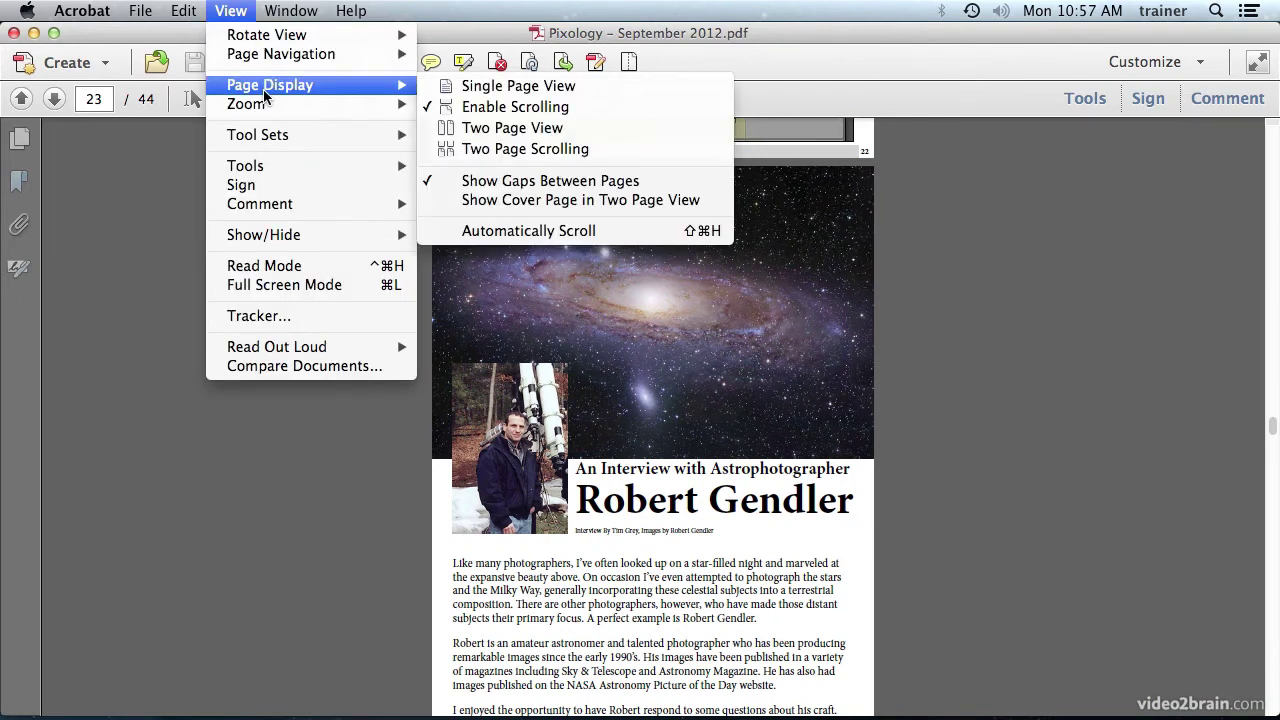
{"action": "left_click", "coordinate": [537, 90]}
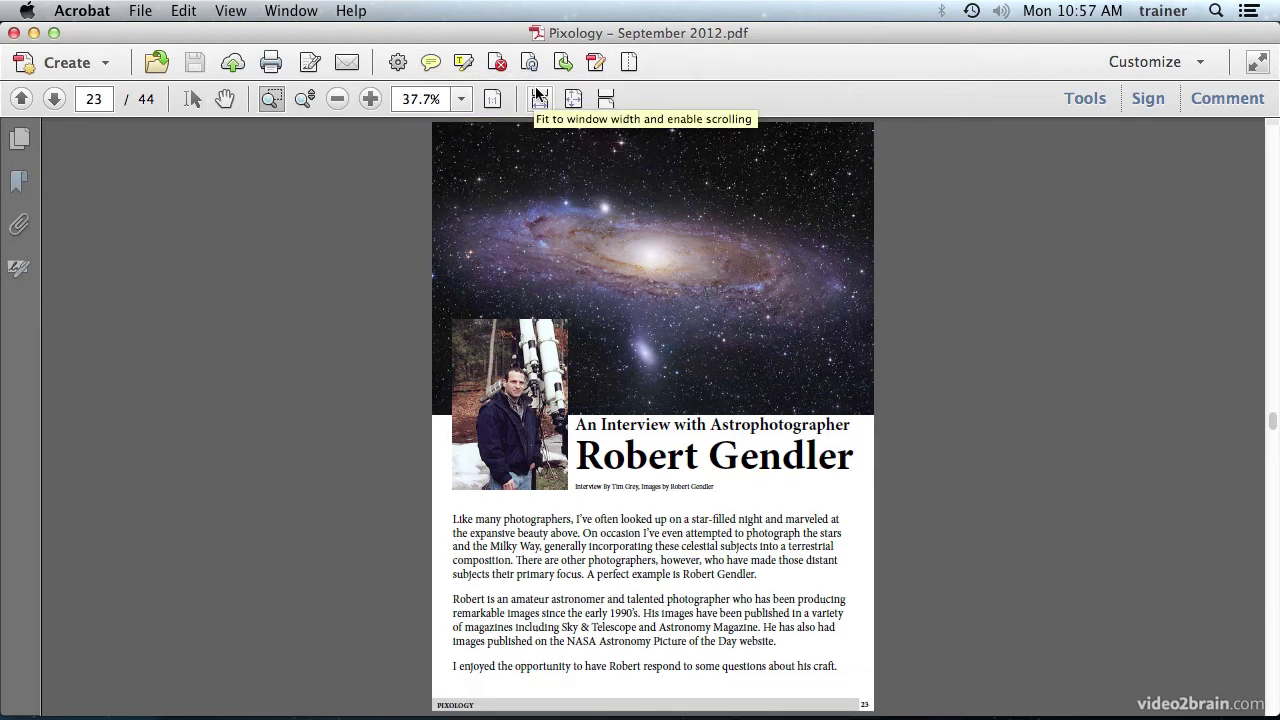
Show the magazine in Full Screen Mode and page forward to page 28, stepping back once from page 26 to 25
{"action": "left_click", "coordinate": [230, 10]}
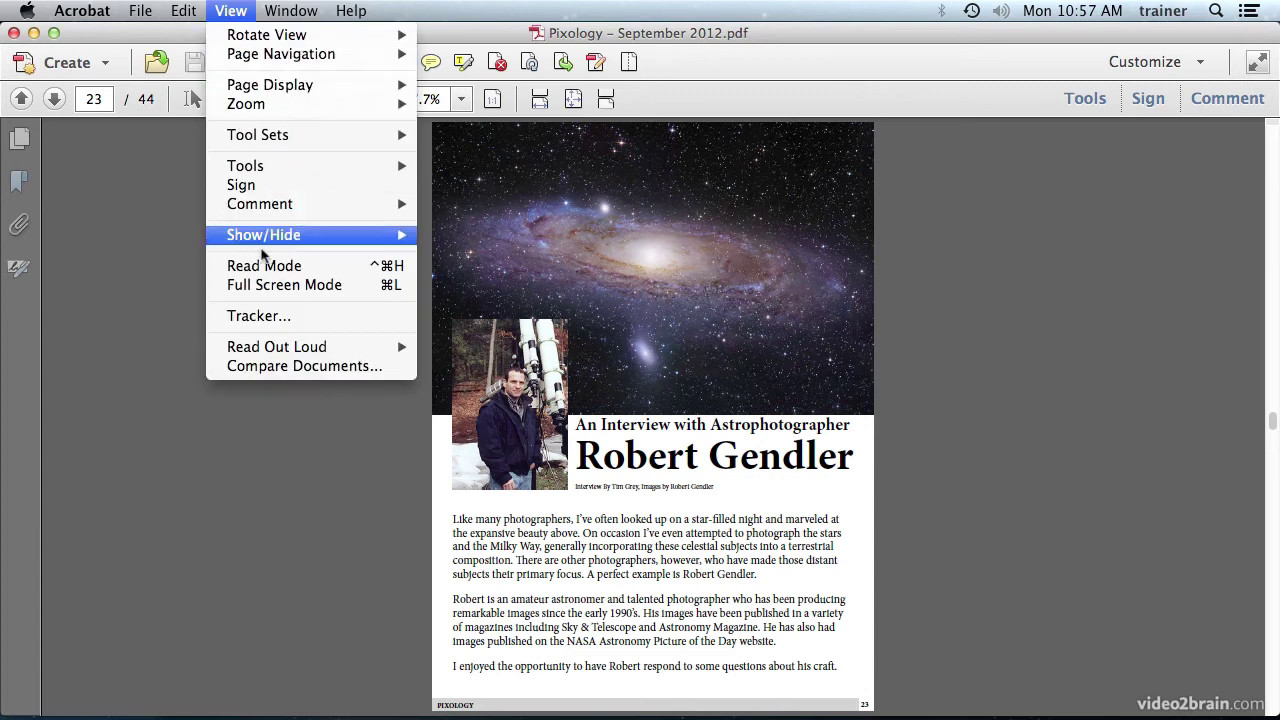
{"action": "left_click", "coordinate": [282, 288]}
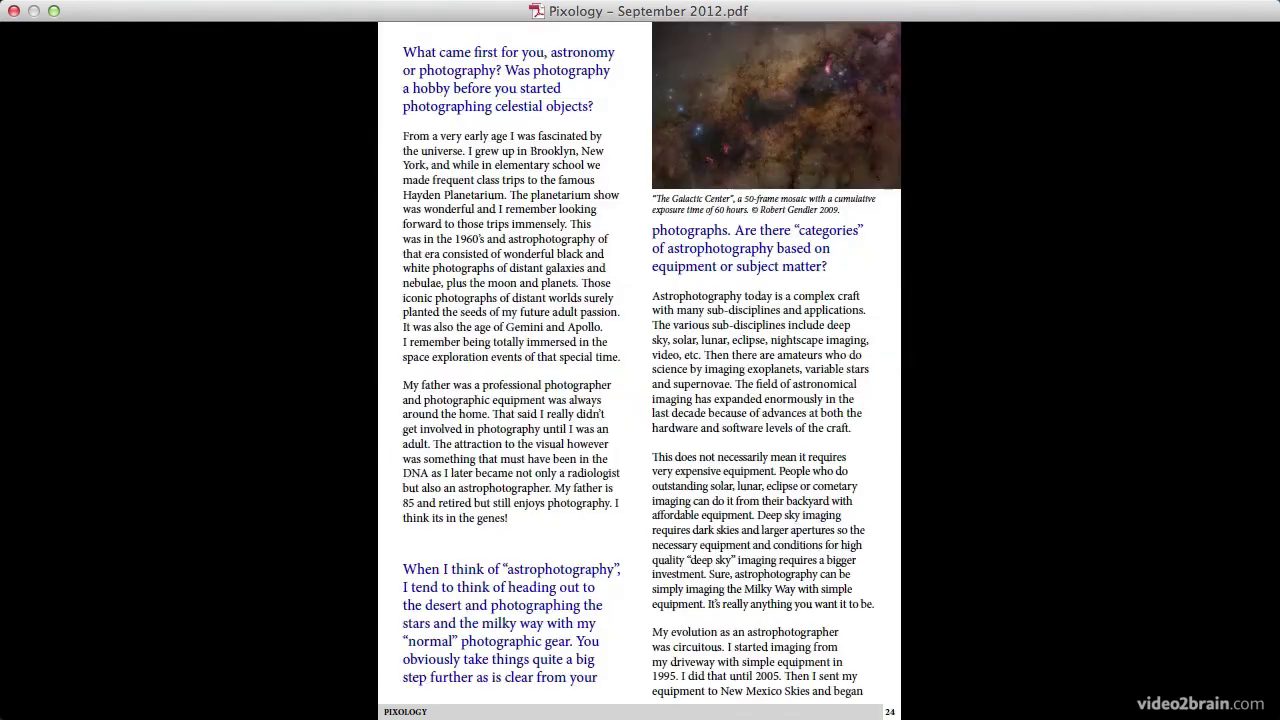
{"action": "key", "text": "Right"}
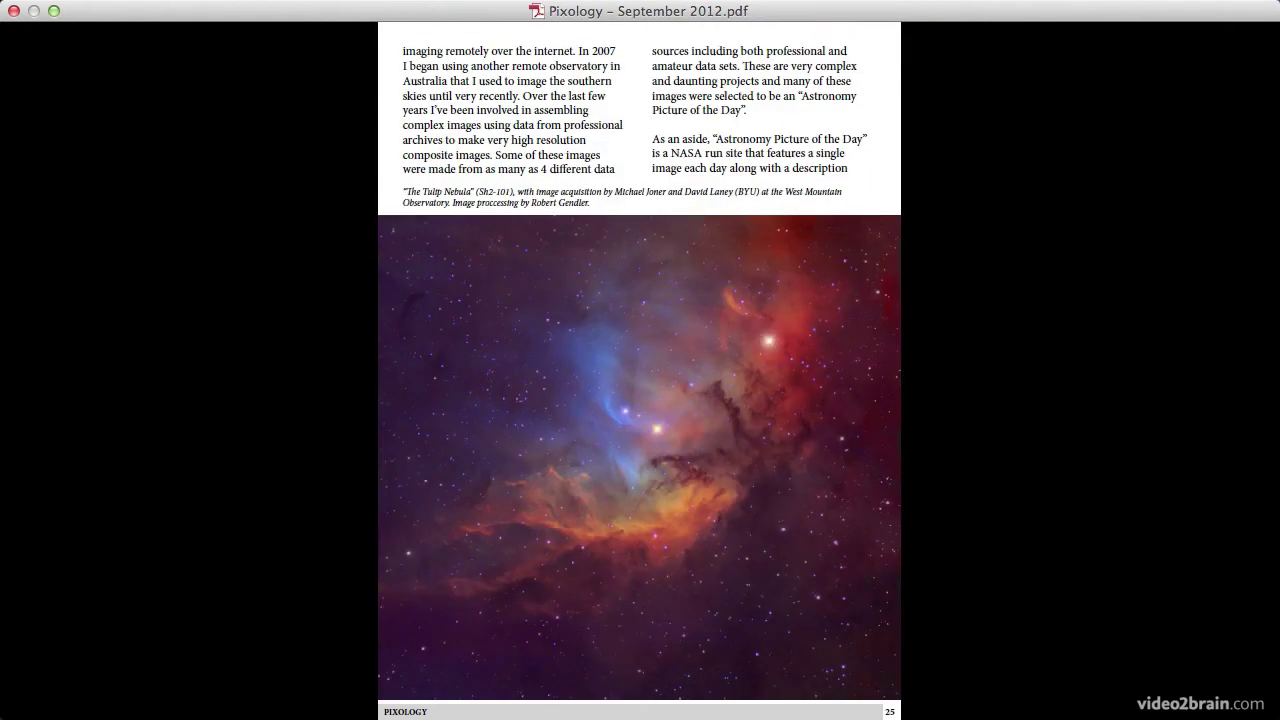
{"action": "key", "text": "Right"}
{"action": "key", "text": "Left"}
{"action": "key", "text": "Right"}
{"action": "key", "text": "Right"}
{"action": "key", "text": "Right"}
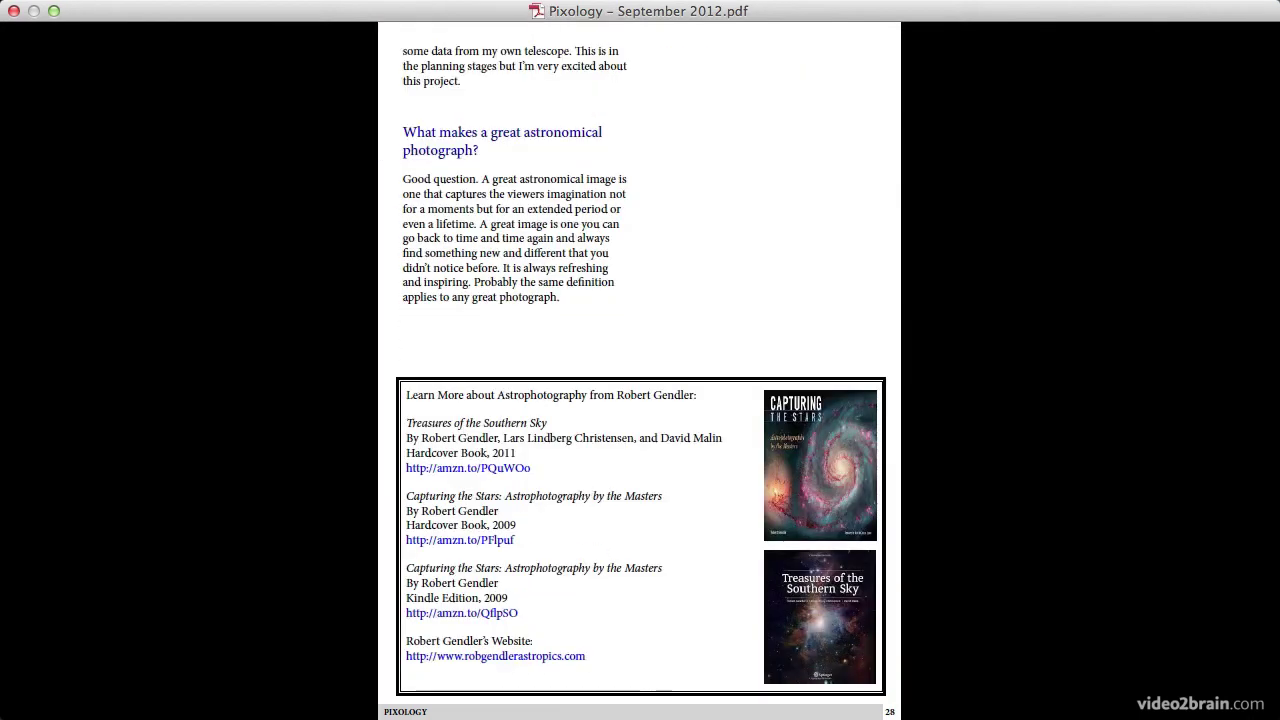
Advance the full-screen magazine to page 30 and exit Full Screen Mode there
{"action": "key", "text": "Right"}
{"action": "key", "text": "Right"}
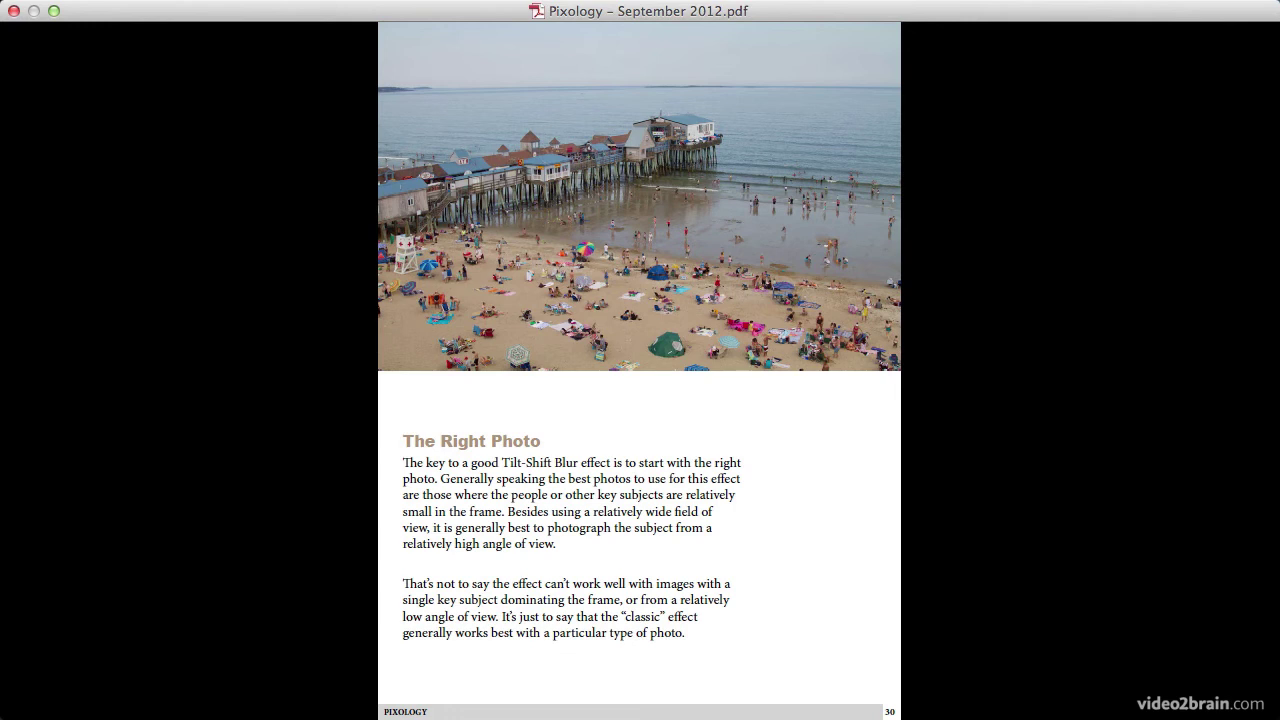
{"action": "key", "text": "Escape"}
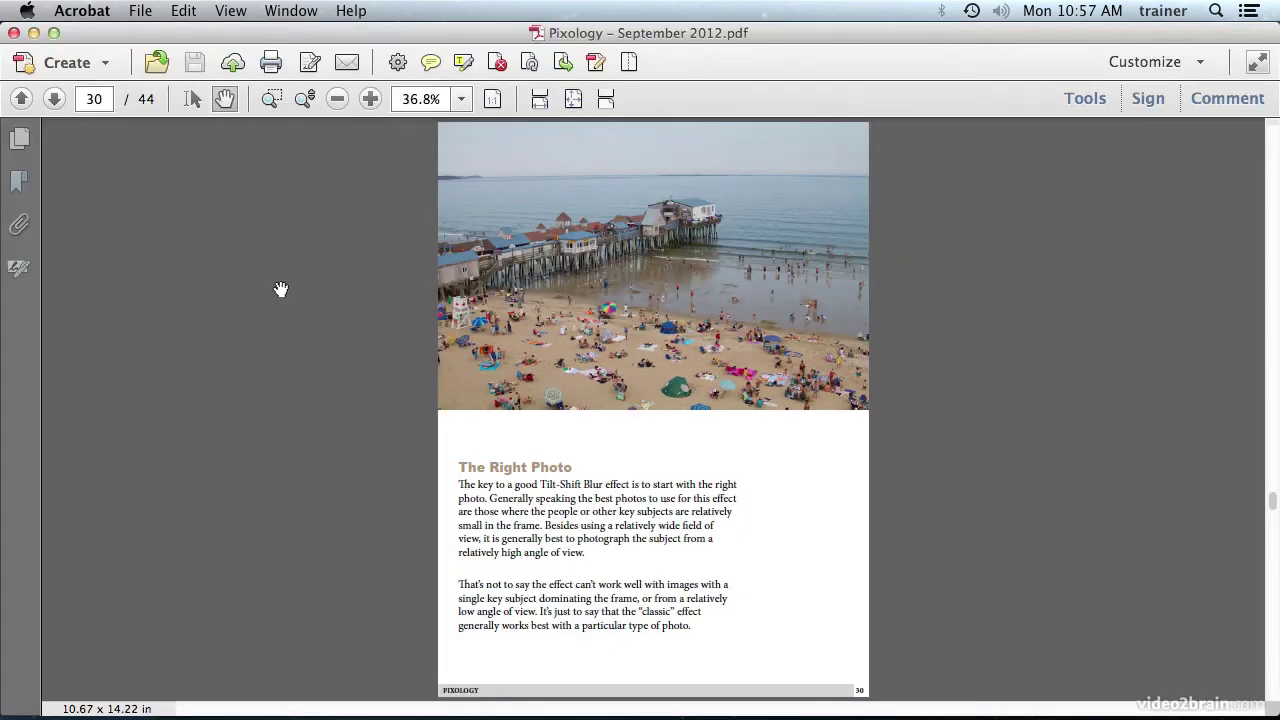